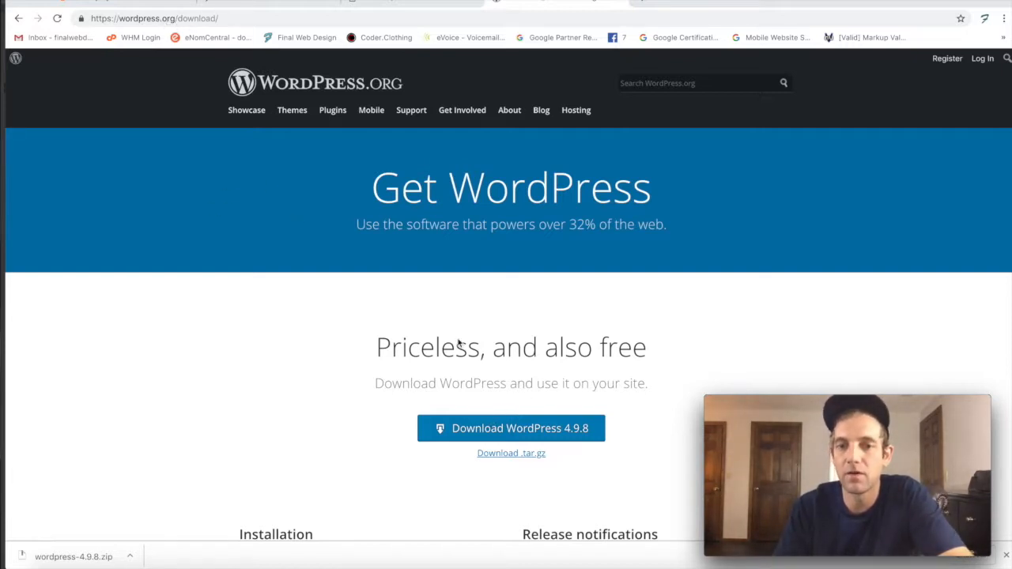
Scroll the WordPress.org download page back up to confirm wordpress-4.9.8.zip has downloaded.
scroll(478, 428, up, 1)
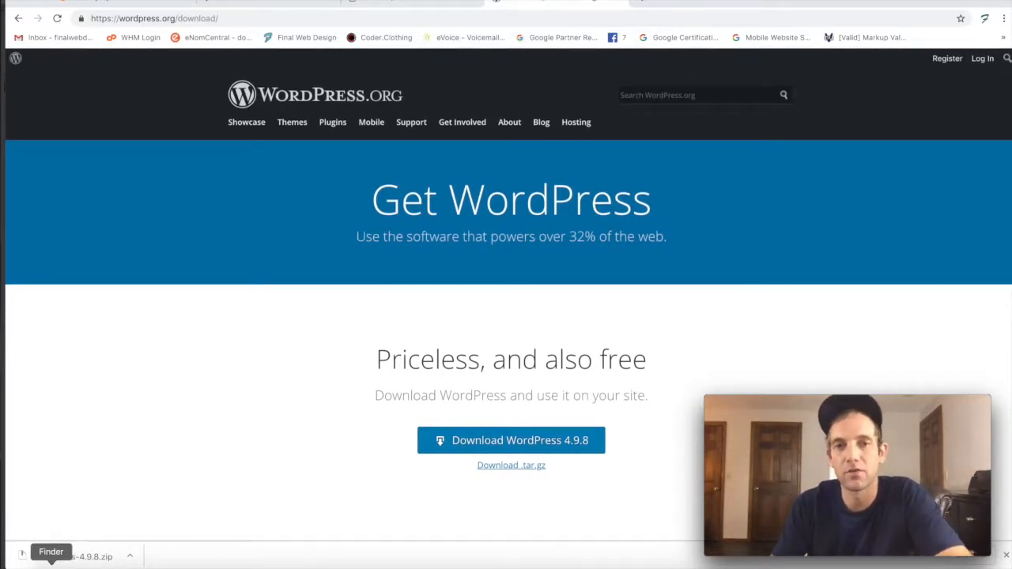
Copy wordpress-4.9.8.zip from Downloads into SteveMWebDesign.com's public_html folder, then return to cPanel.
click(51, 564)
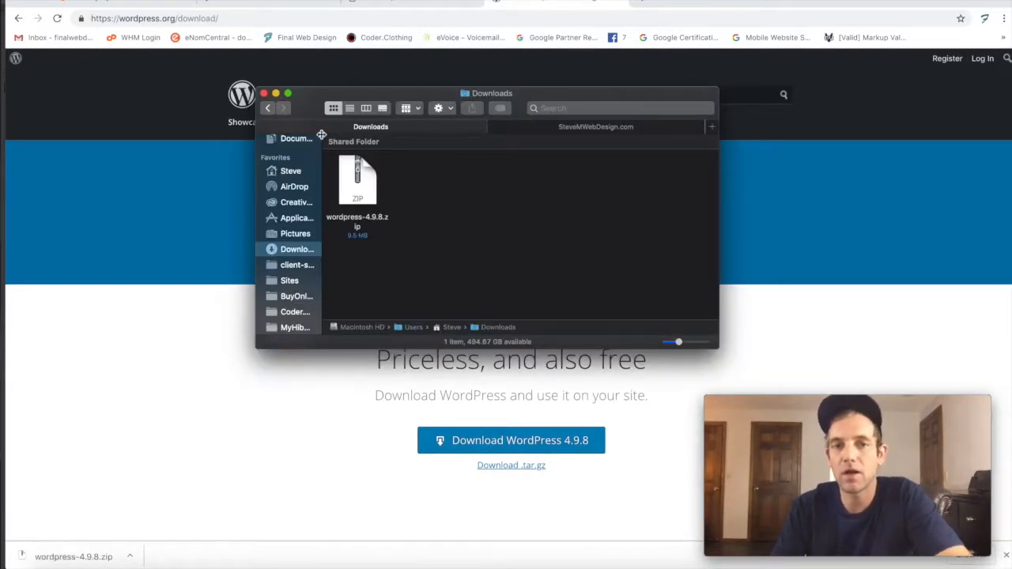
click(531, 131)
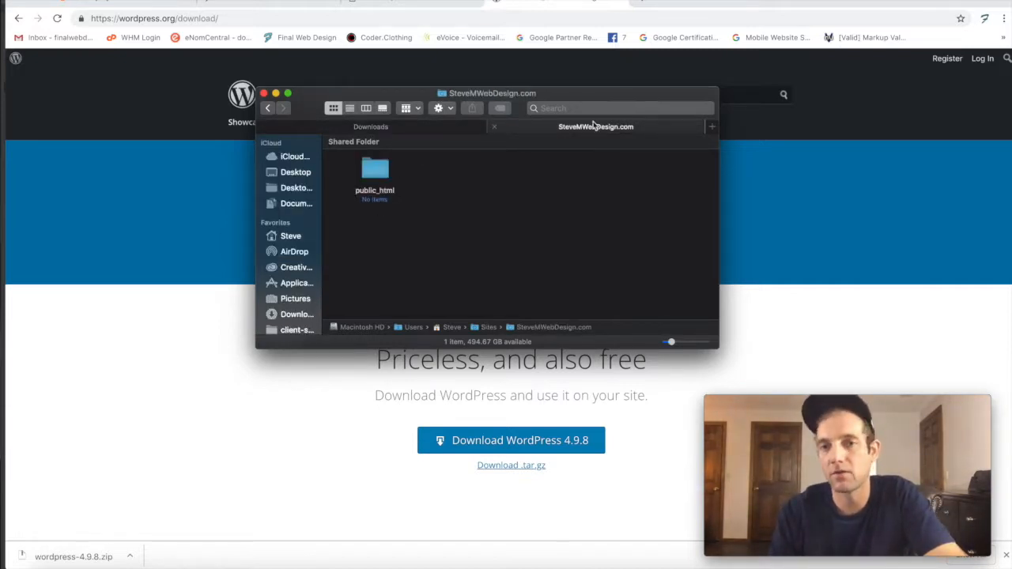
click(267, 108)
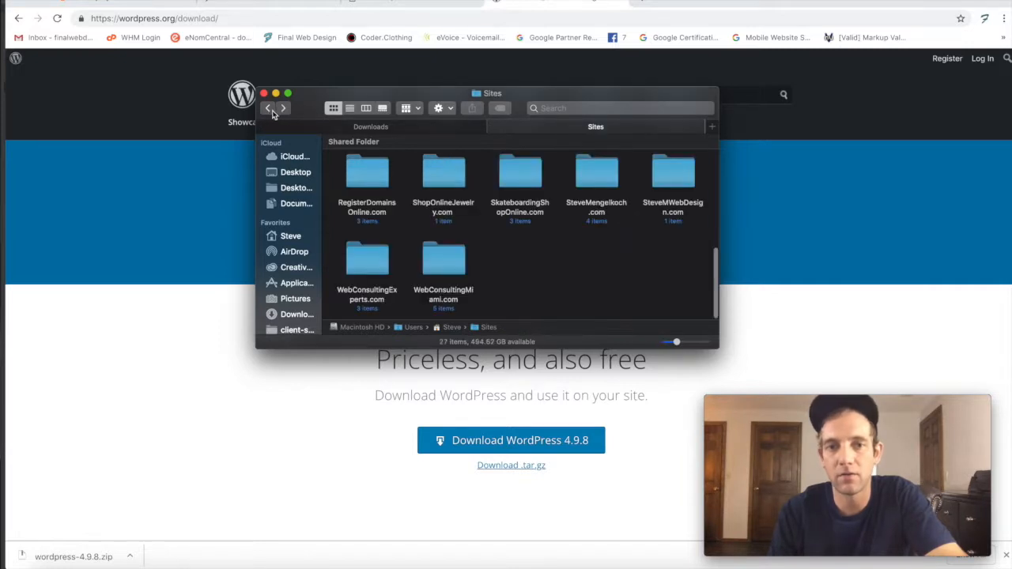
double_click(682, 186)
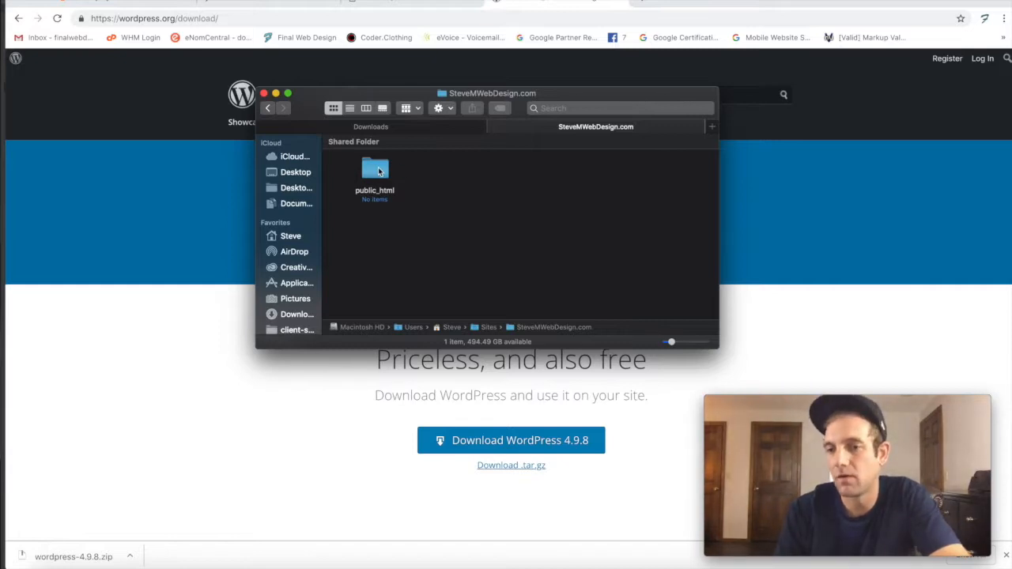
click(367, 129)
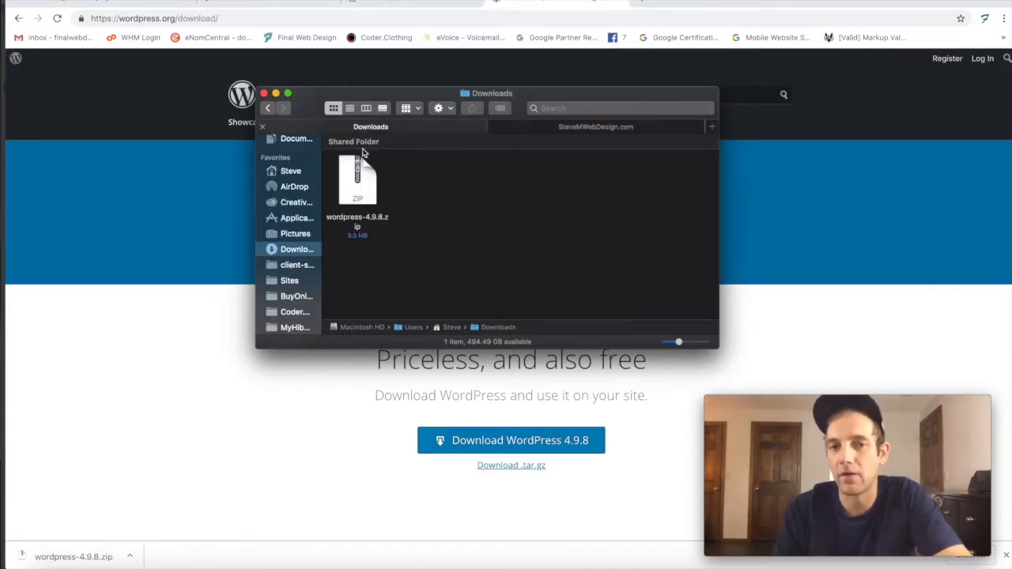
drag(360, 196, 384, 190)
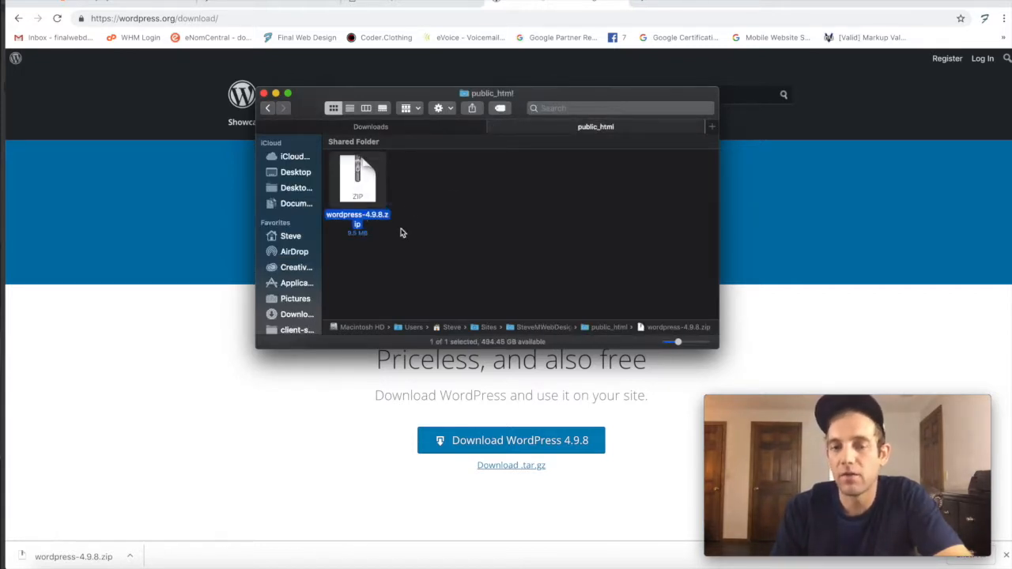
click(415, 192)
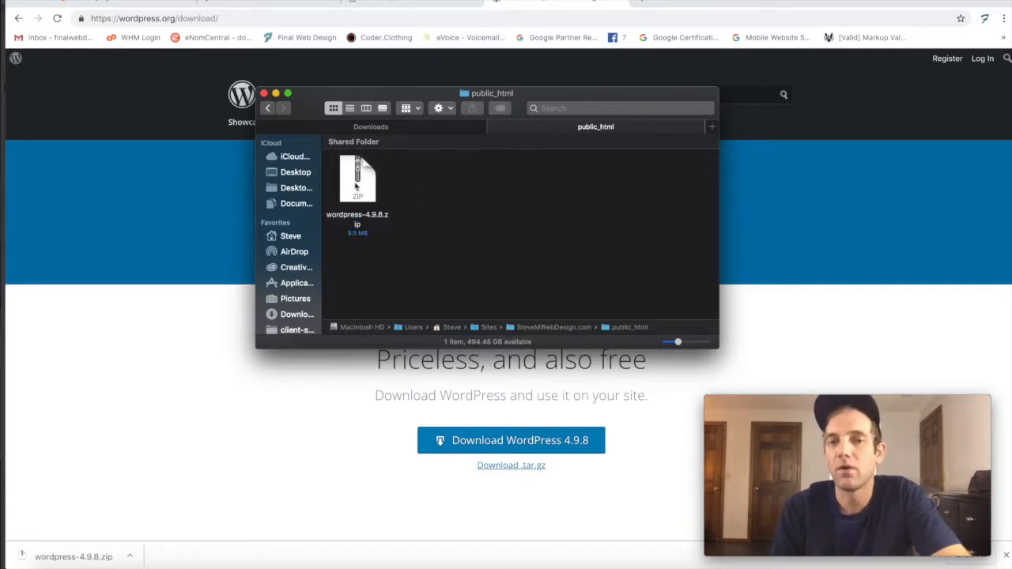
click(268, 3)
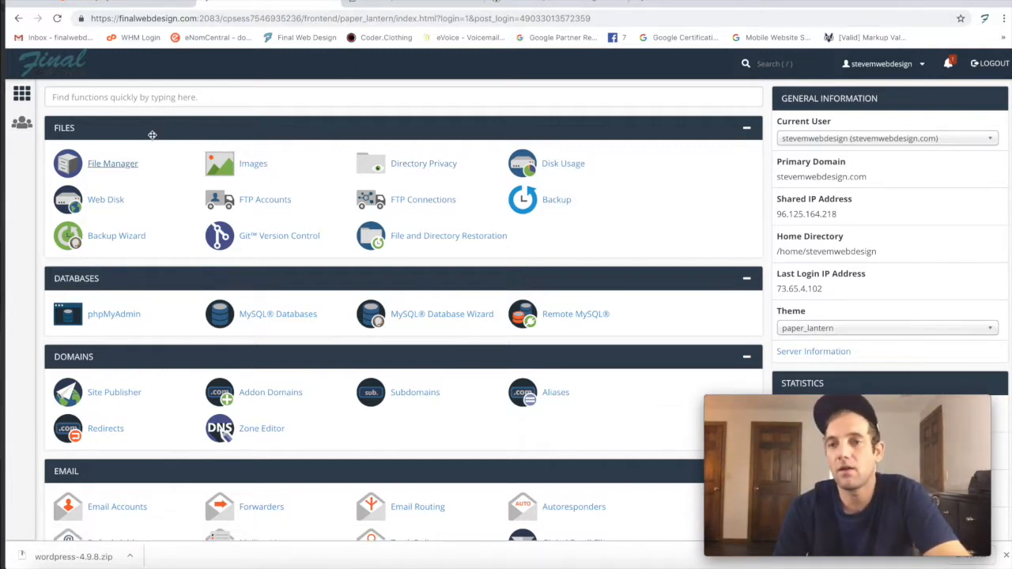
scroll(115, 169, down, 1)
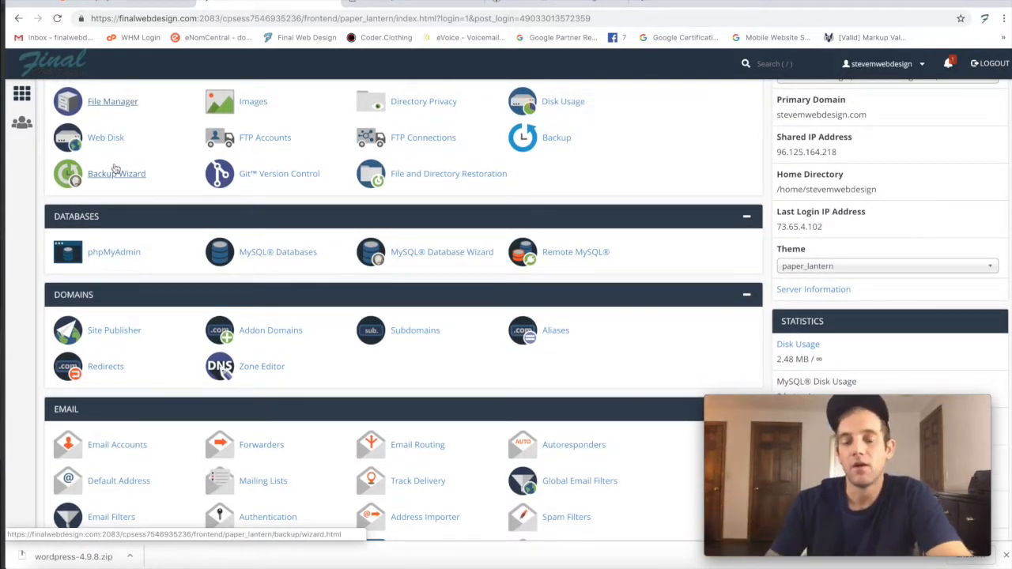
scroll(331, 238, up, 1)
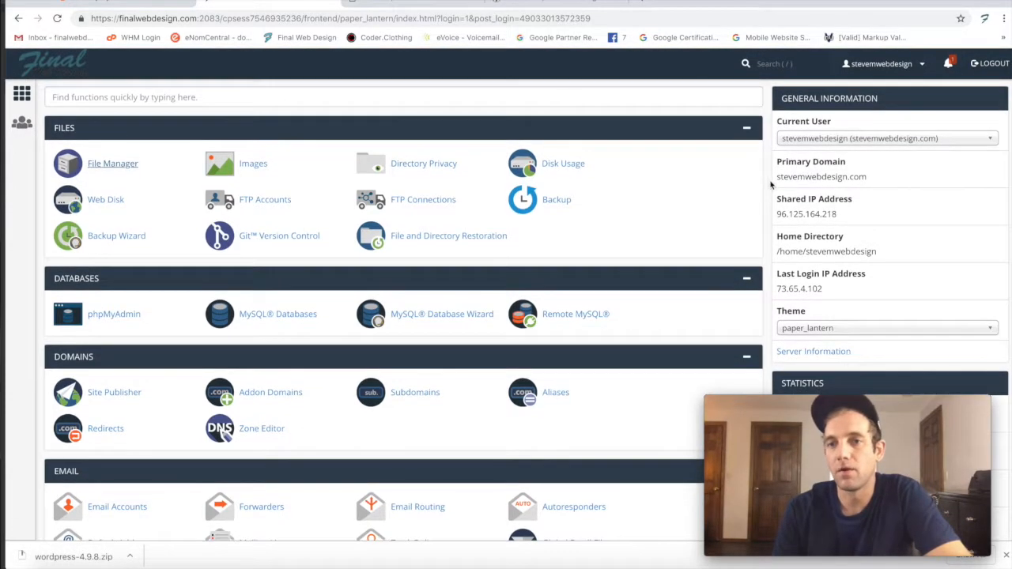
drag(784, 177, 866, 177)
drag(840, 215, 777, 216)
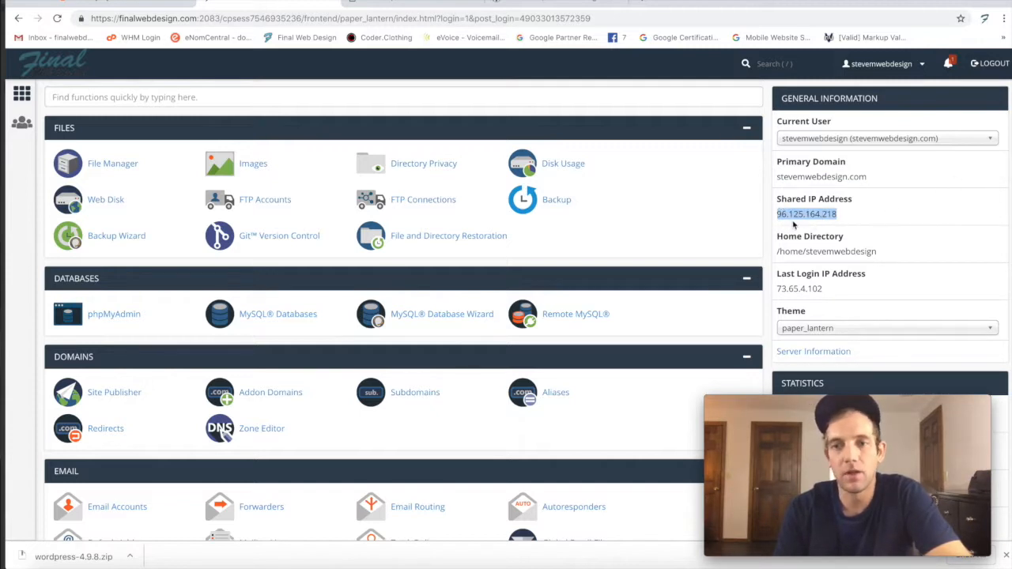
scroll(815, 269, down, 2)
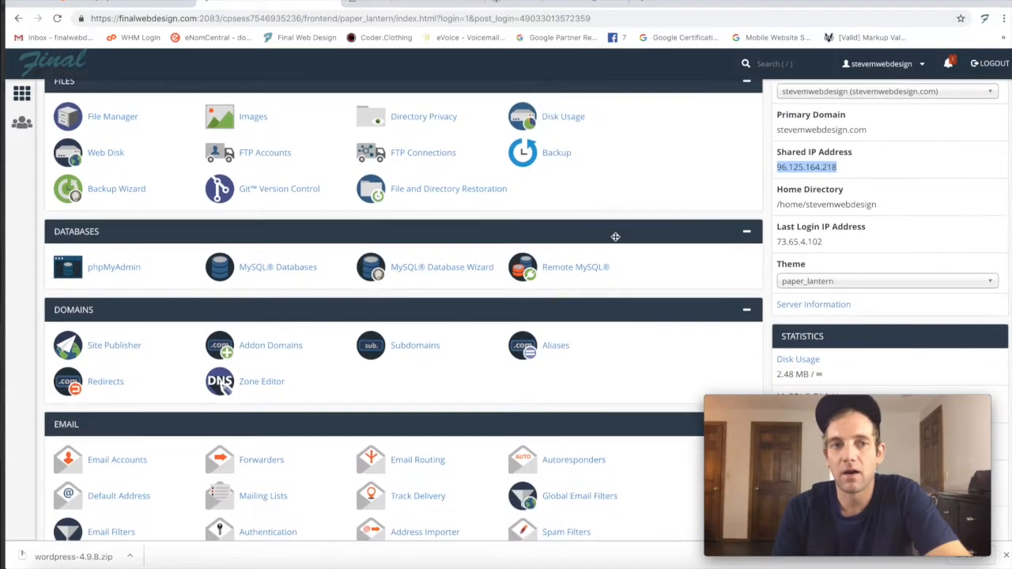
scroll(620, 240, up, 2)
scroll(620, 240, down, 2)
scroll(620, 241, up, 1)
scroll(625, 242, down, 3)
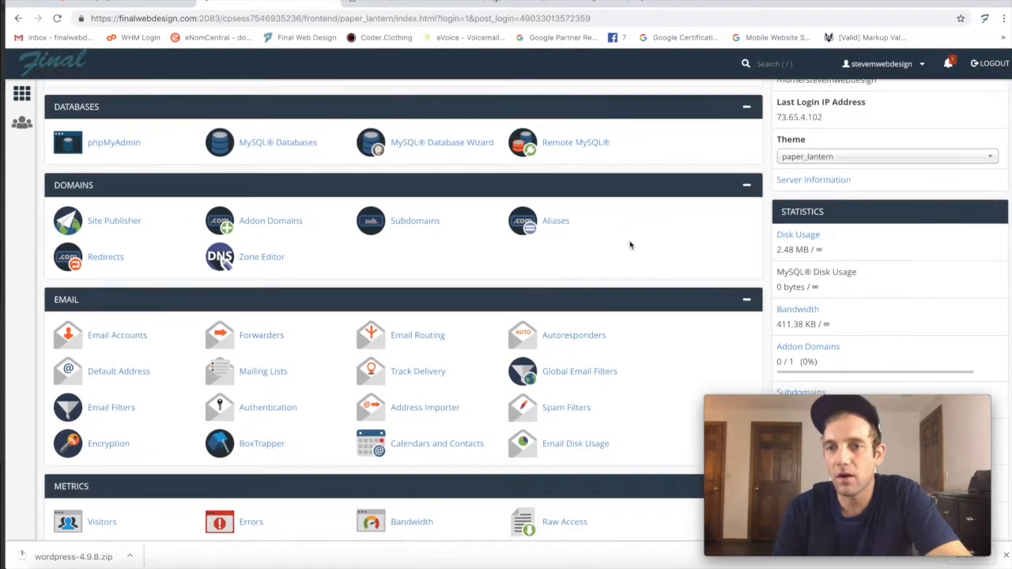
scroll(632, 244, down, 6)
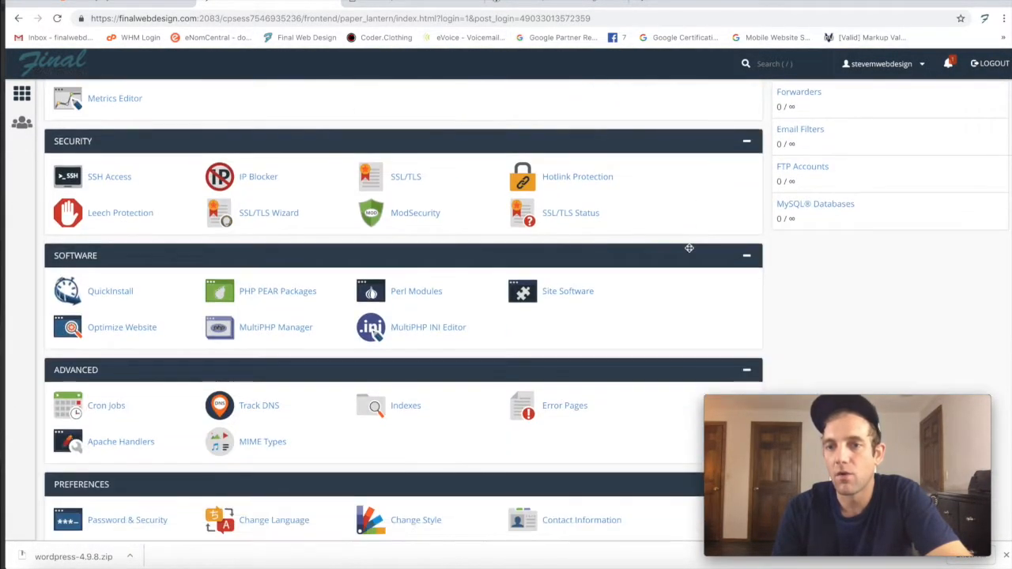
scroll(690, 252, up, 9)
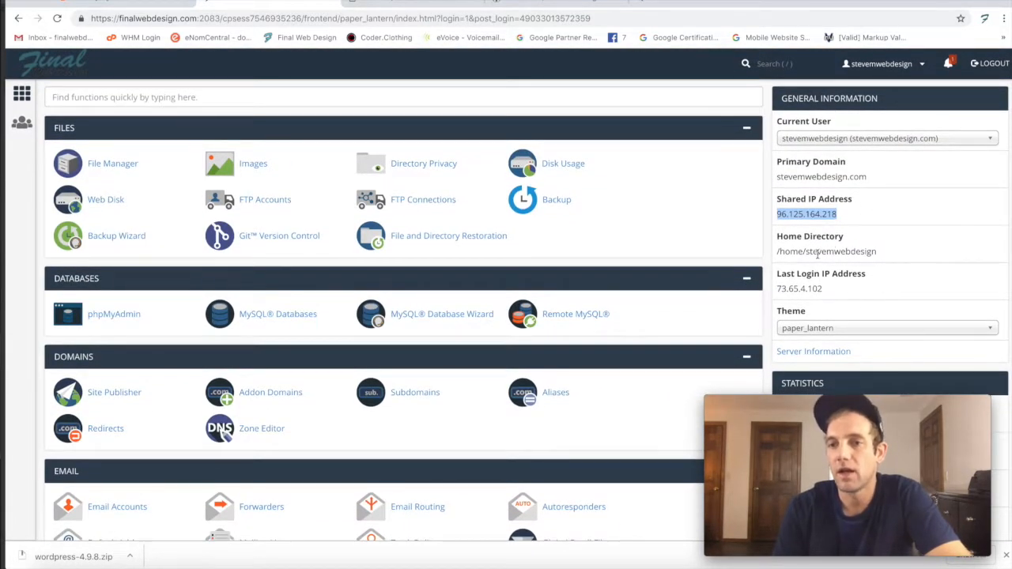
drag(886, 254, 806, 254)
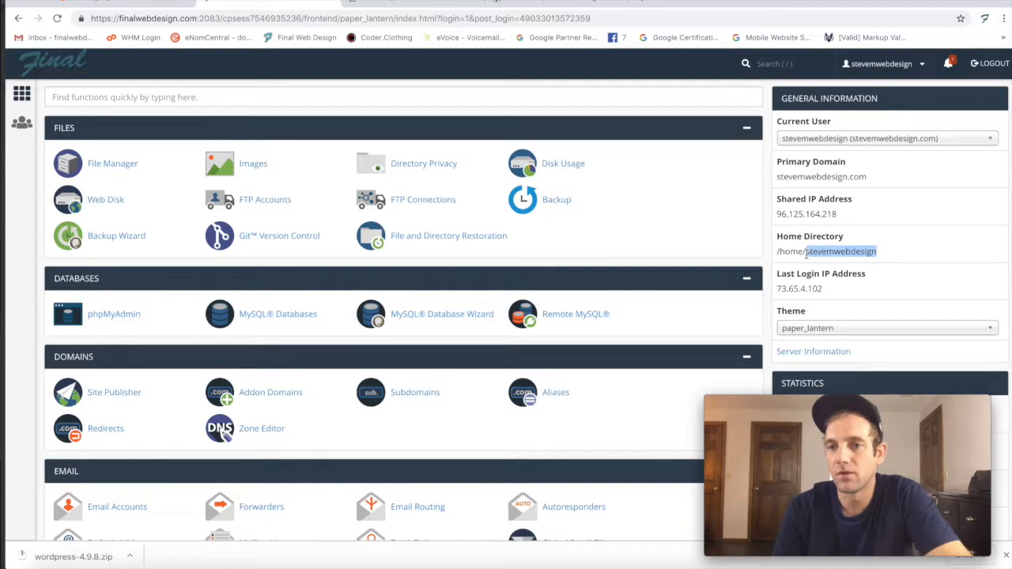
click(131, 6)
click(467, 356)
double_click(466, 356)
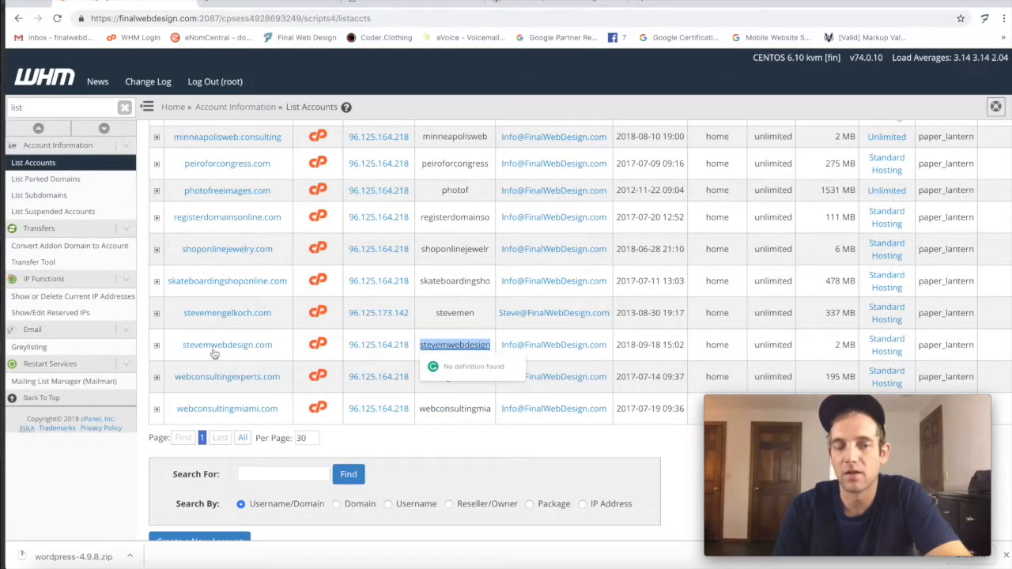
scroll(384, 335, down, 1)
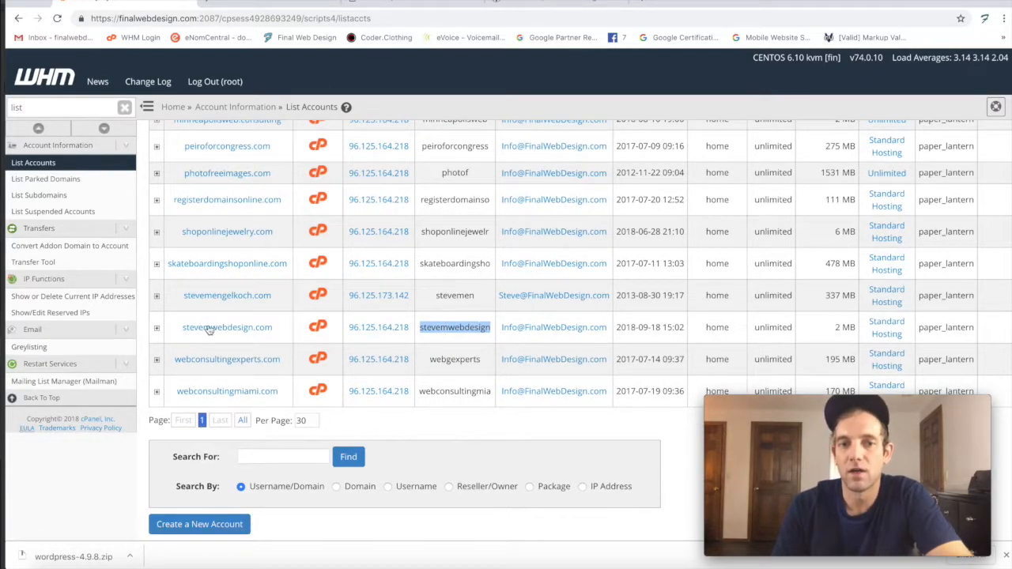
click(271, 4)
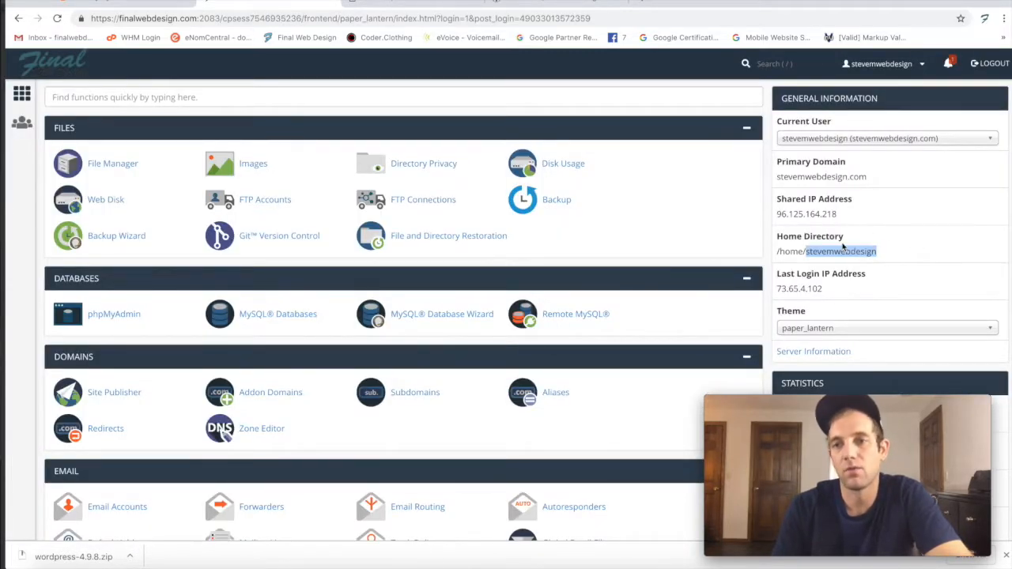
click(871, 250)
drag(885, 254, 809, 252)
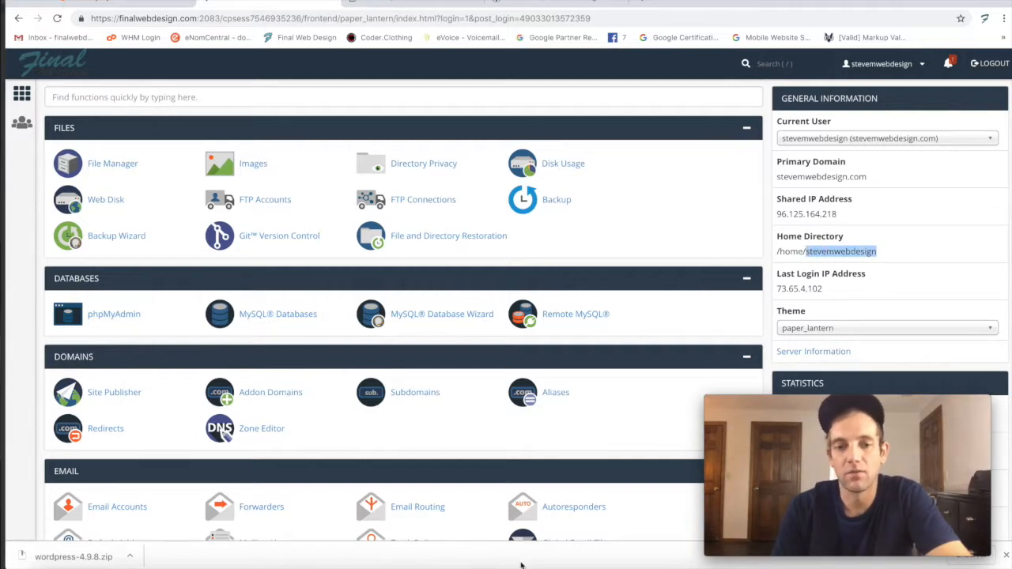
Open the SteveMWebDesign.com site setup in Dreamweaver and edit its FTP server entry.
click(431, 563)
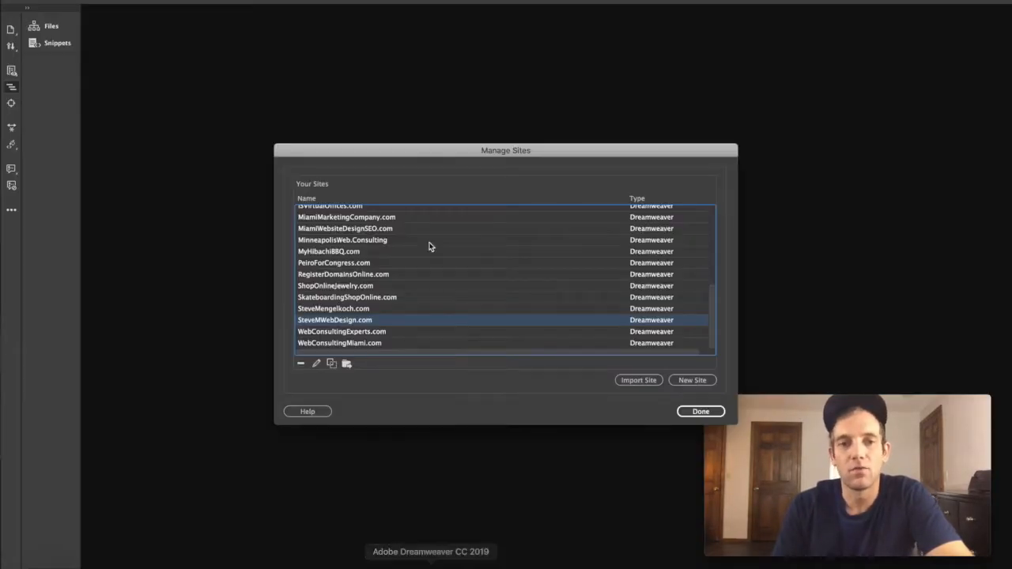
double_click(336, 320)
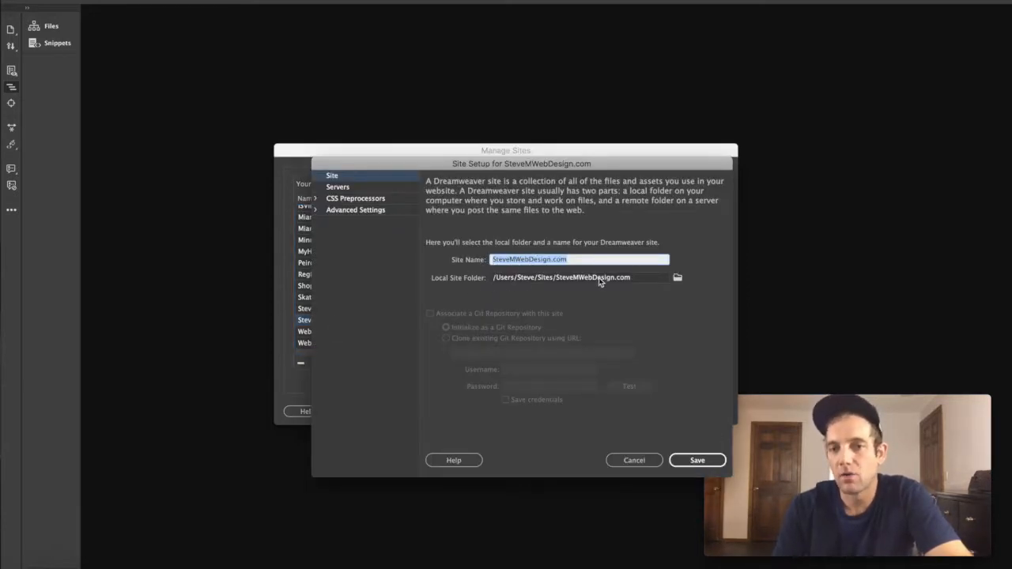
click(564, 281)
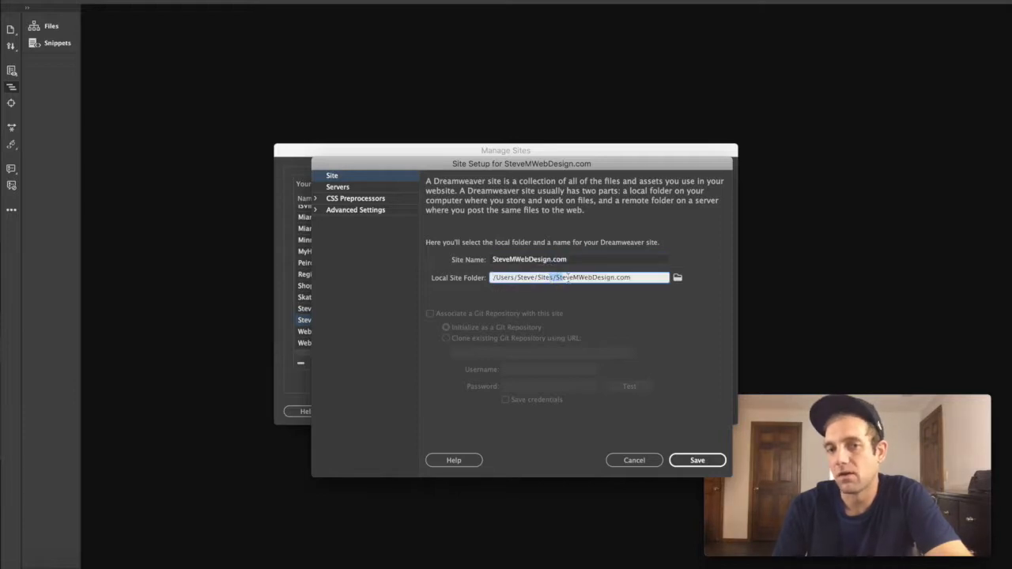
click(359, 190)
click(472, 233)
double_click(471, 231)
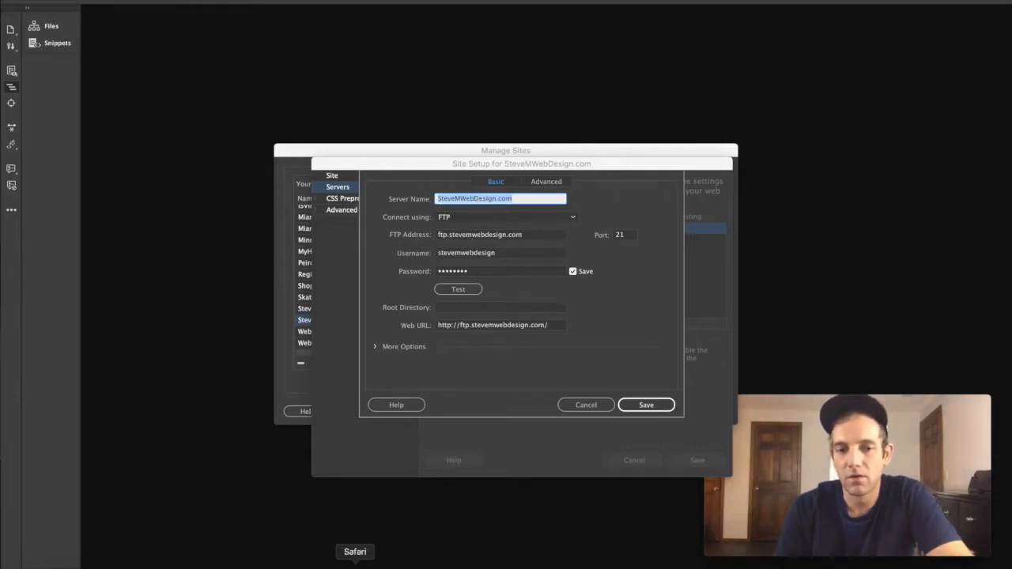
Look up the domain, IP and user details in cPanel for the server settings.
click(330, 556)
drag(837, 215, 783, 96)
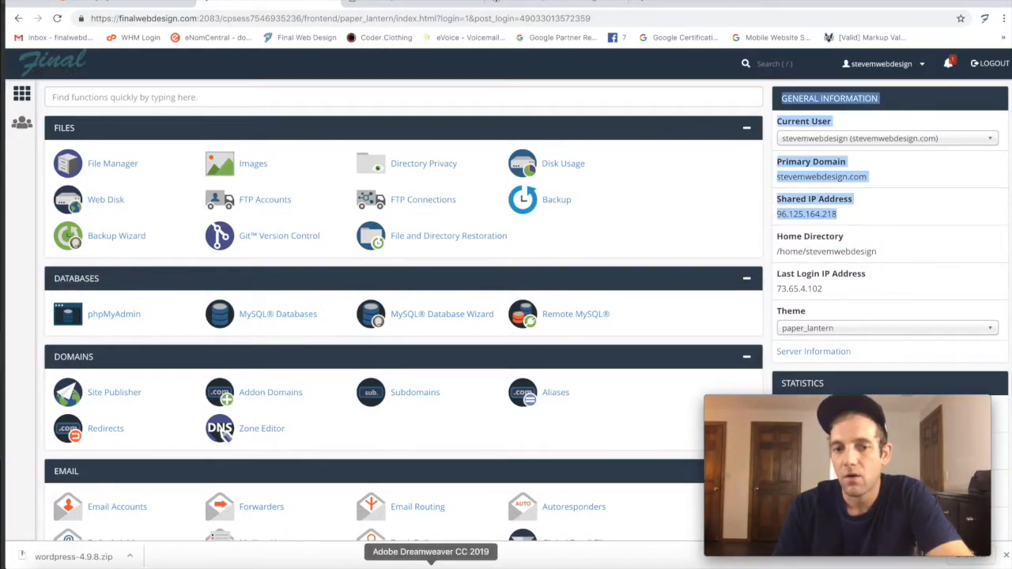
click(430, 560)
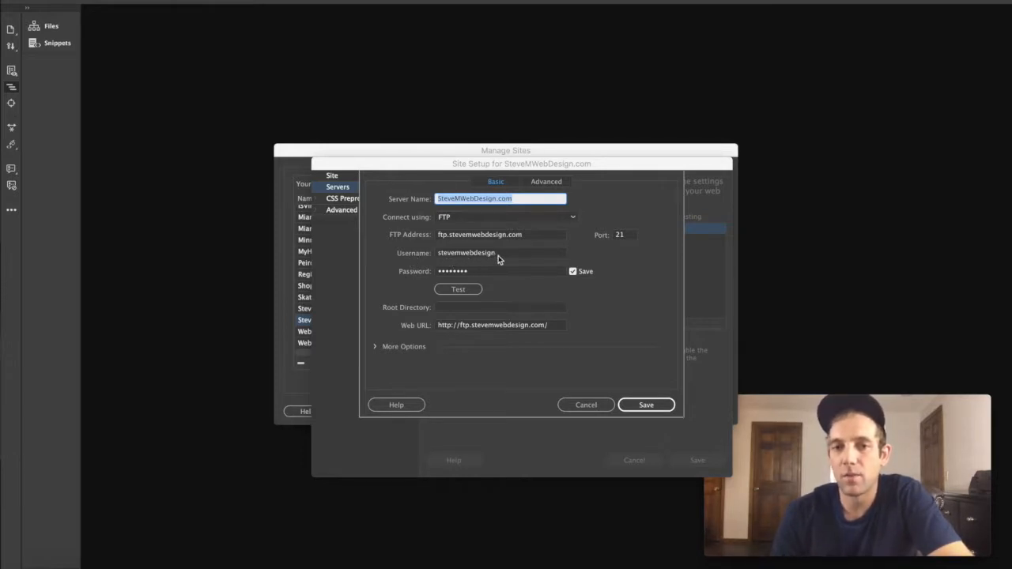
Test the FTP connection successfully, save the server and site setup, and close Manage Sites.
click(461, 291)
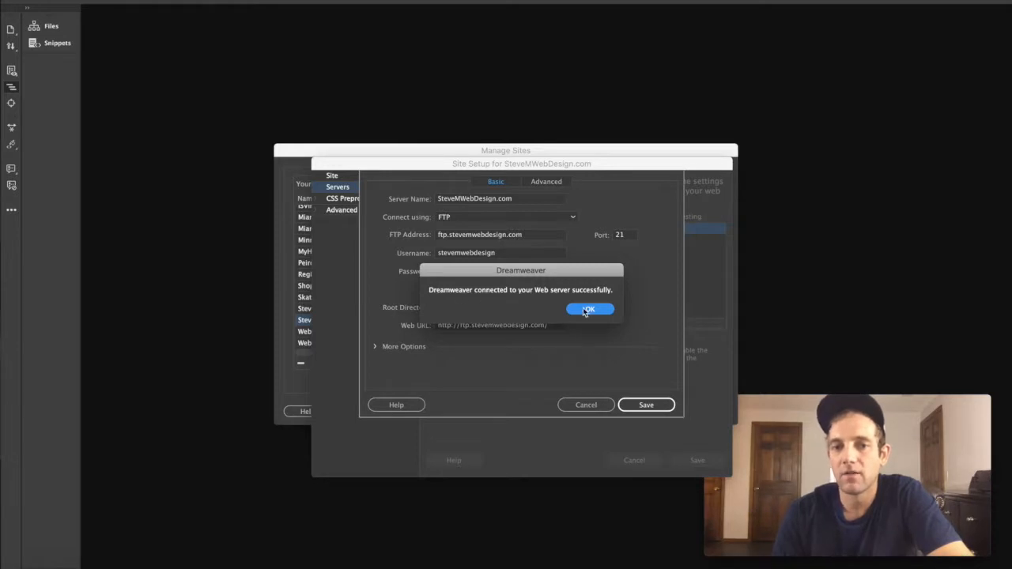
click(585, 311)
click(651, 405)
click(685, 460)
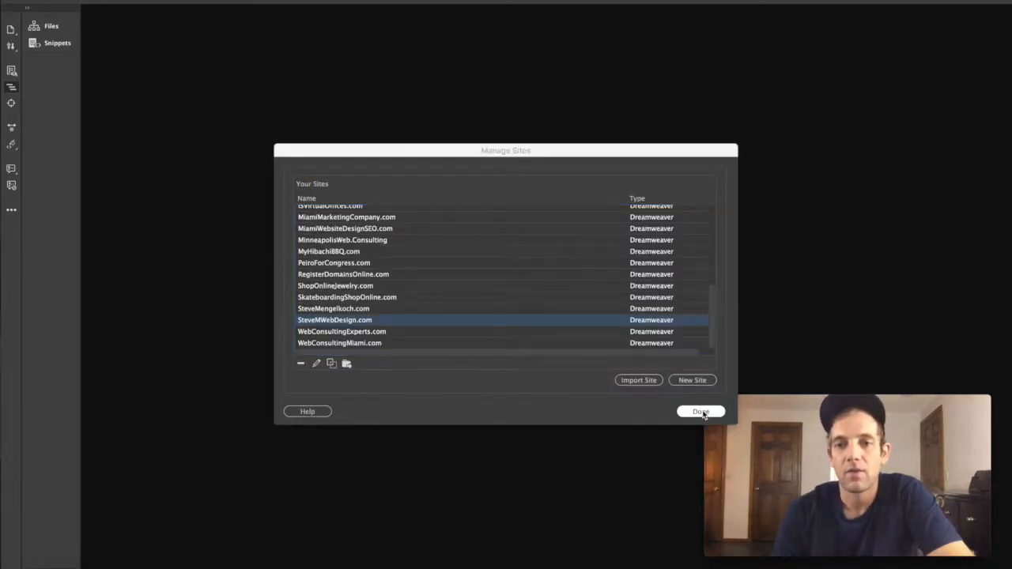
click(701, 412)
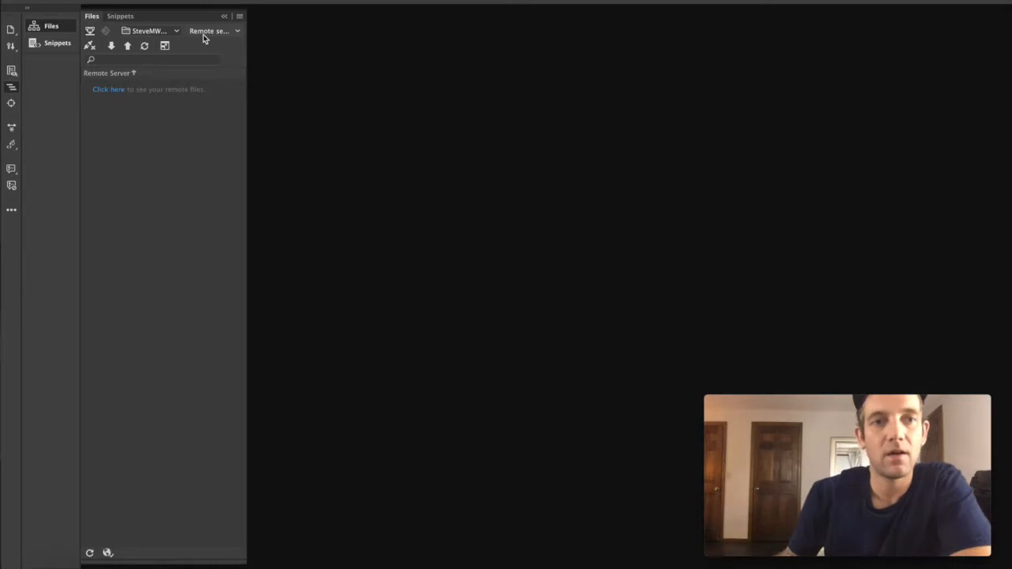
Connect to the remote server, expand public_html and locate it in the local site.
click(89, 46)
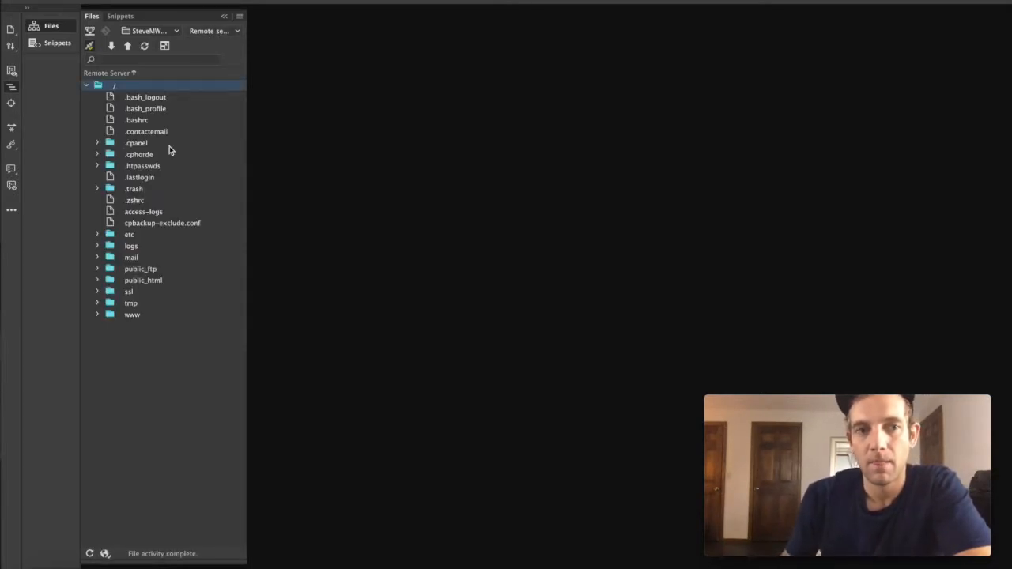
click(134, 282)
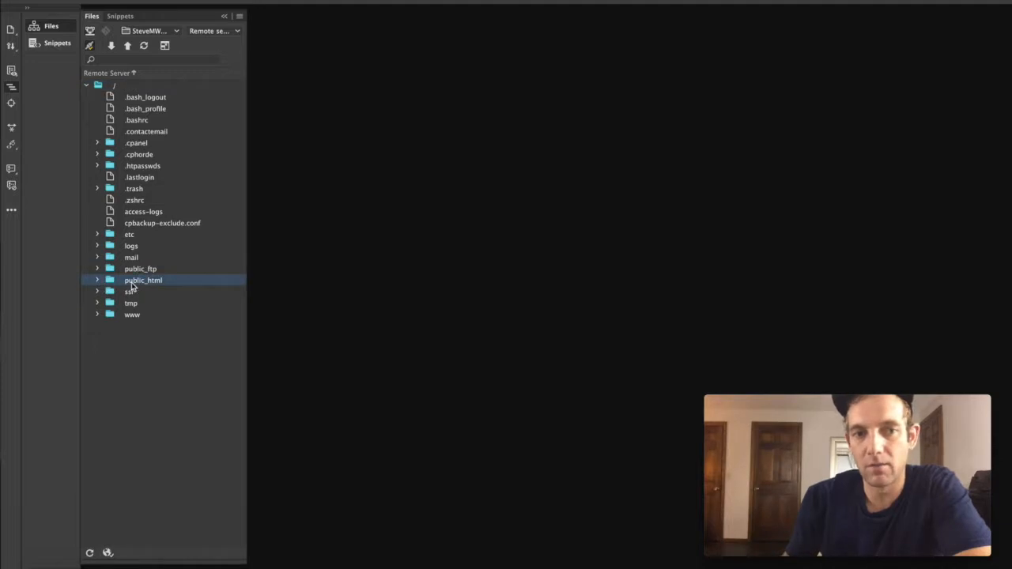
click(96, 281)
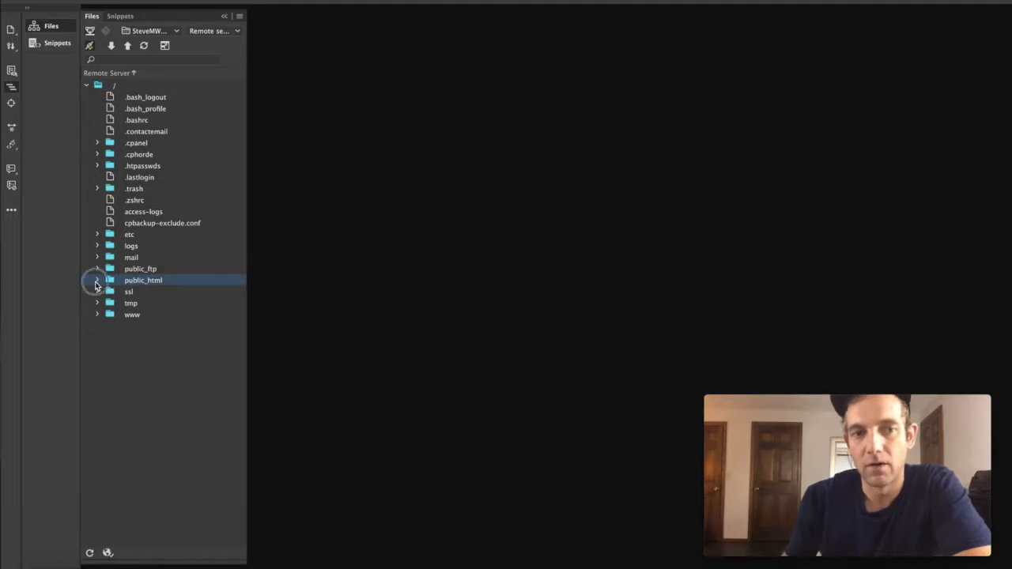
right_click(142, 282)
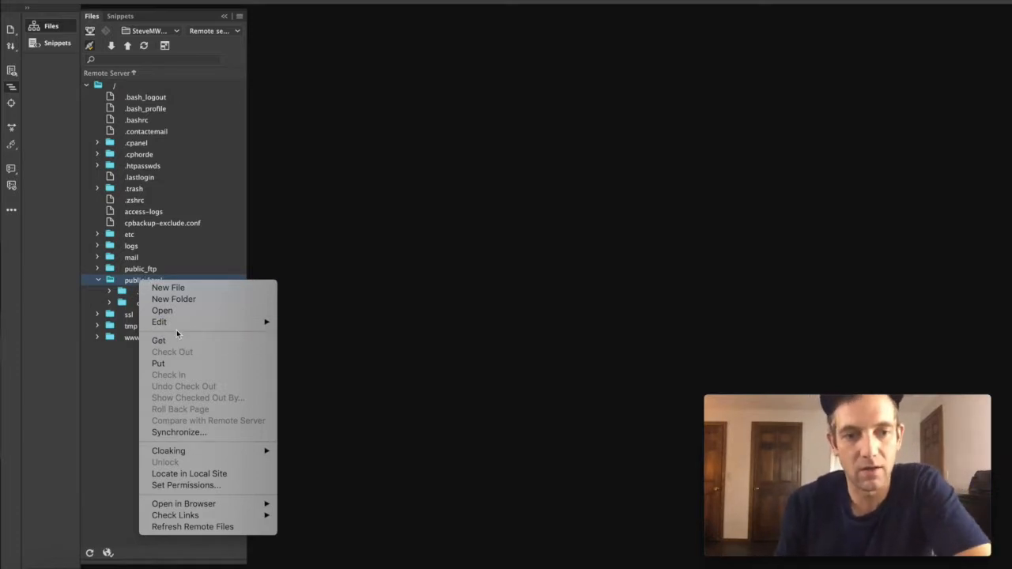
click(209, 474)
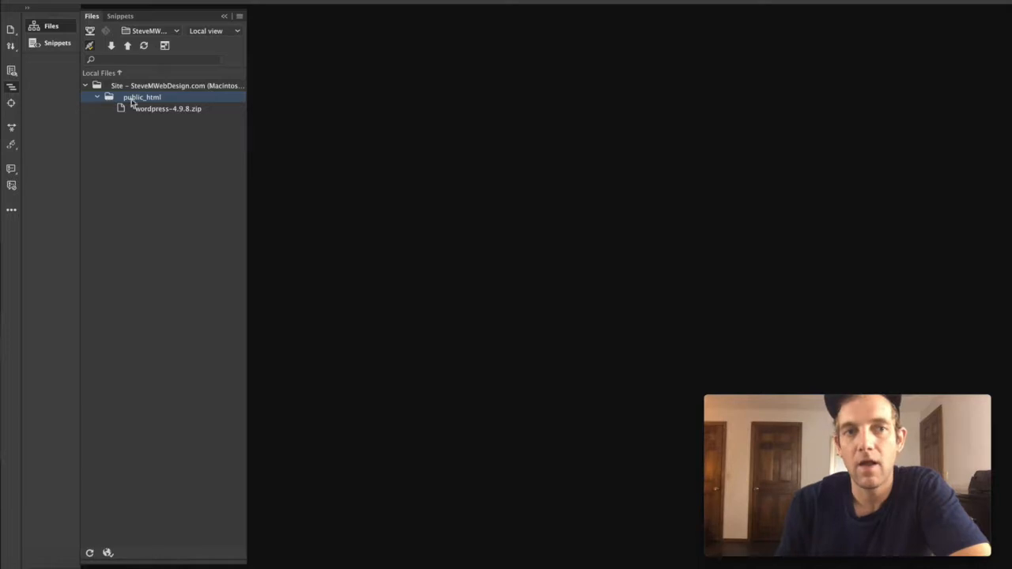
Check the local public_html in Finder, then select wordpress-4.9.8.zip in Dreamweaver's Files panel.
click(52, 567)
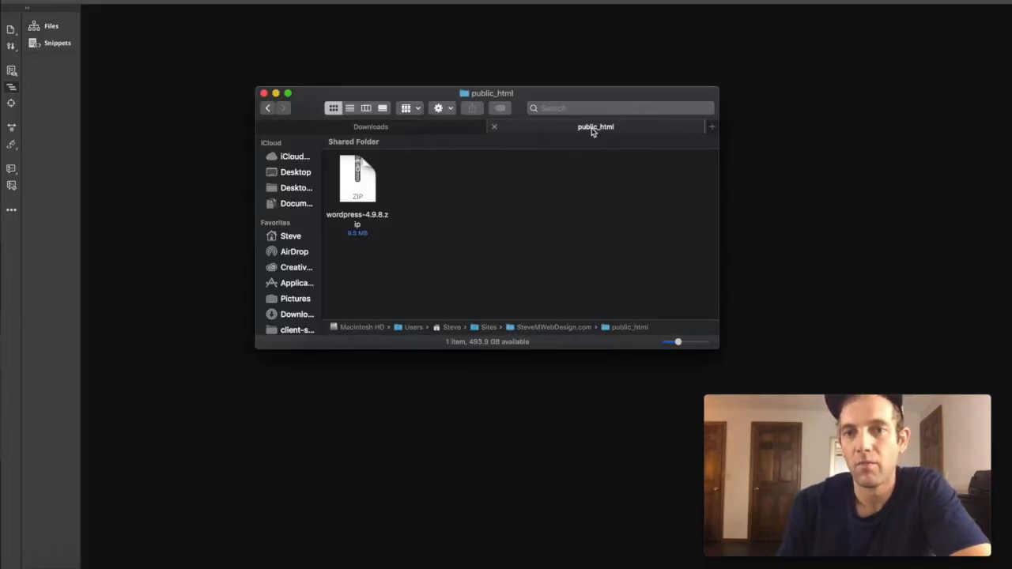
click(170, 173)
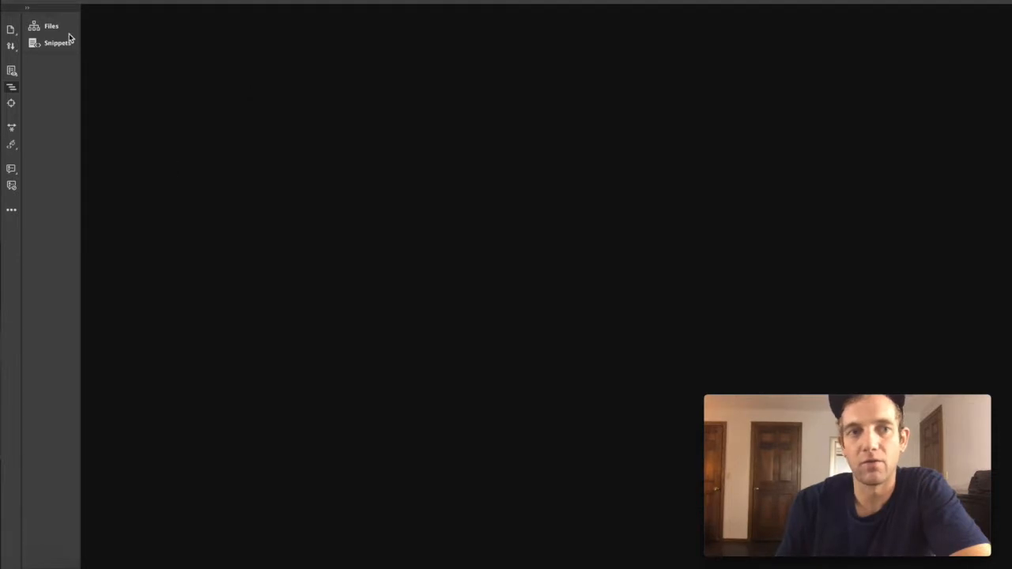
click(69, 29)
click(153, 110)
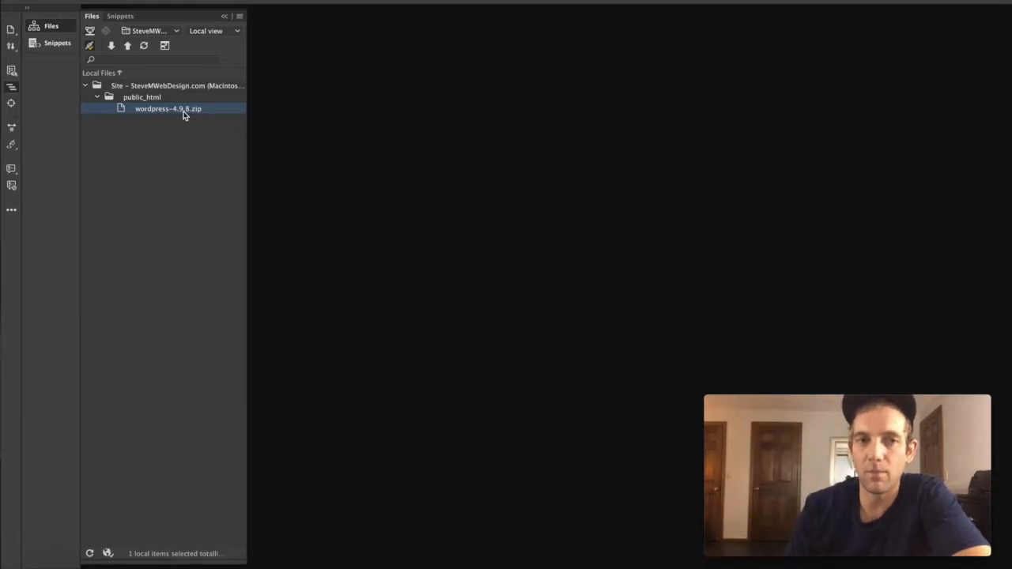
right_click(183, 112)
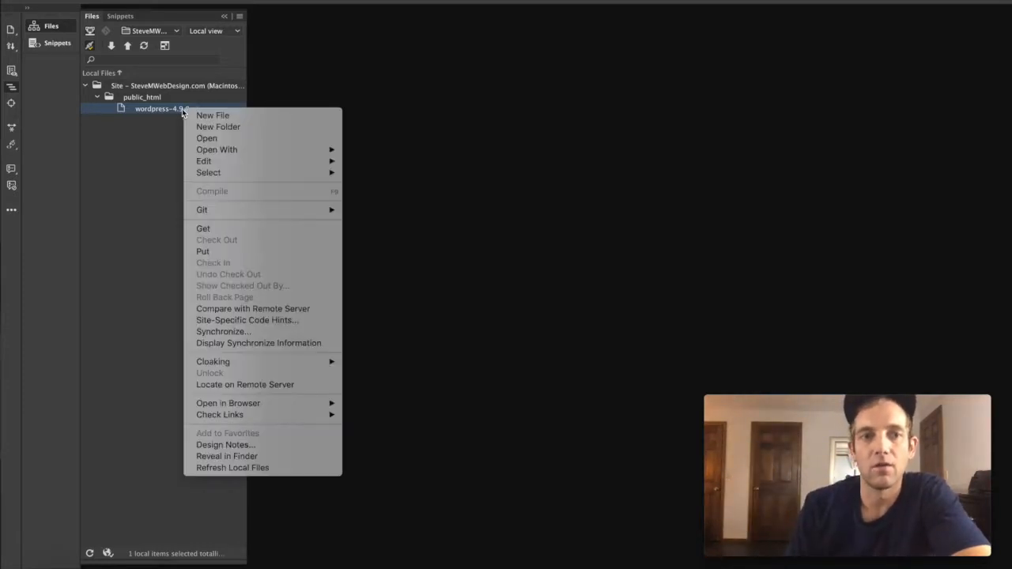
Put wordpress-4.9.8.zip on the server and watch the transfer until all 9505218 bytes are written.
click(204, 252)
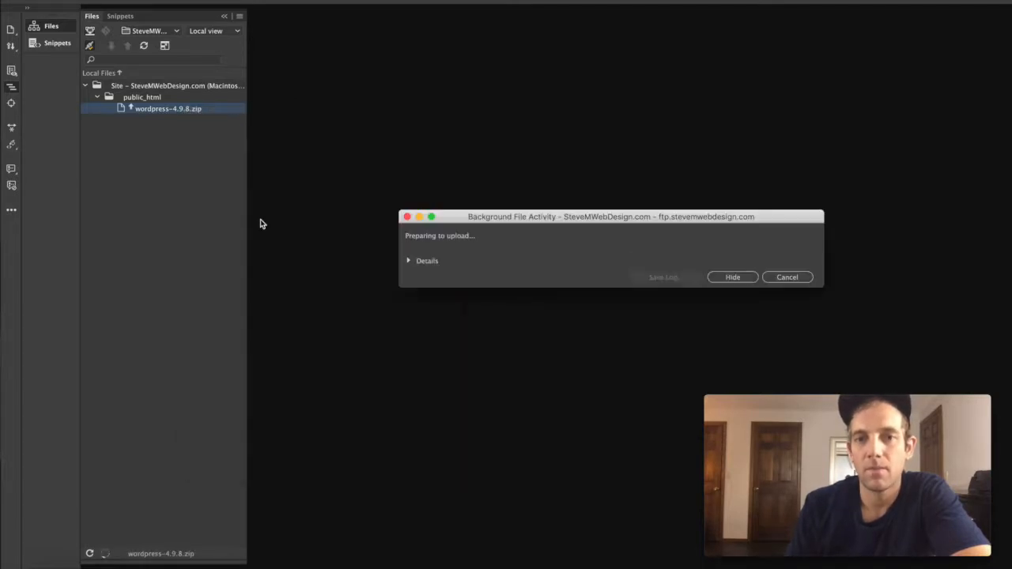
click(406, 261)
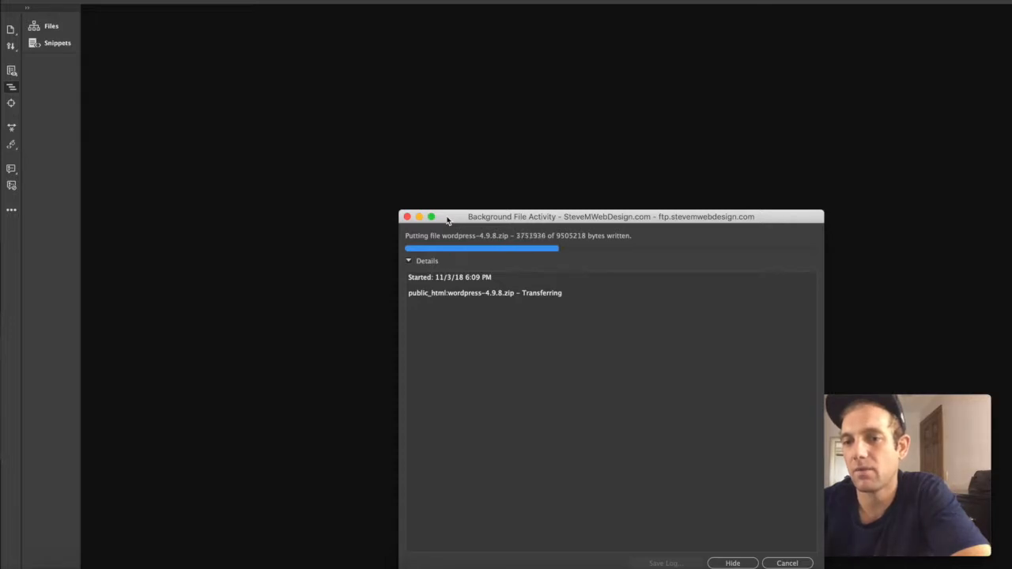
drag(488, 216, 287, 170)
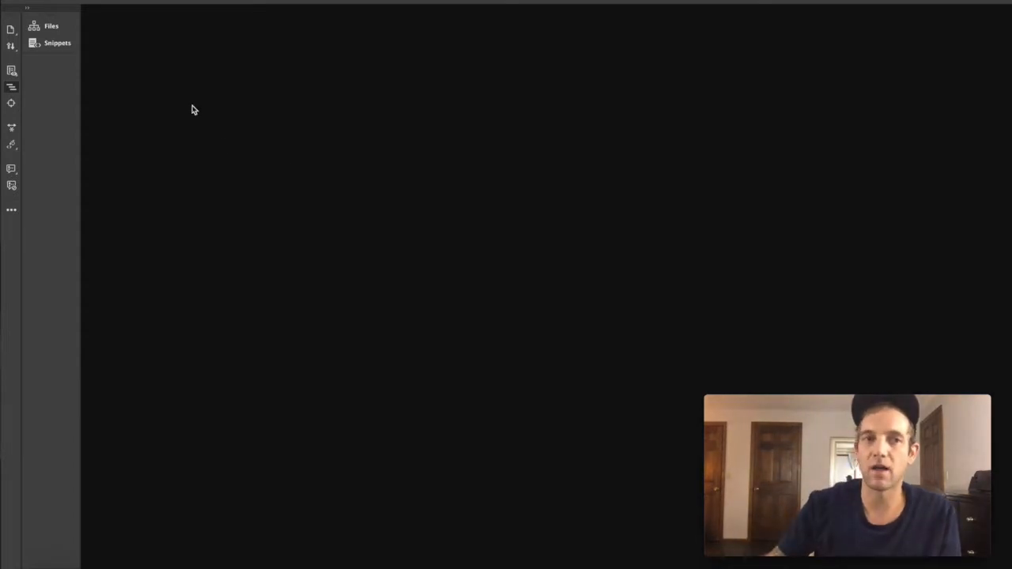
Locate wordpress-4.9.8.zip inside the remote public_html folder, then go back to cPanel in Chrome.
click(52, 27)
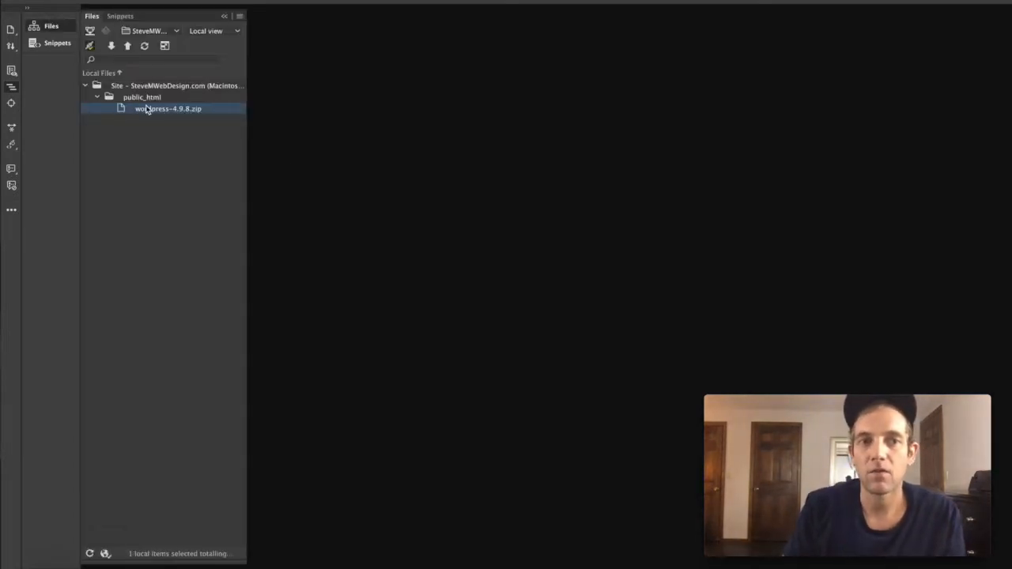
right_click(147, 109)
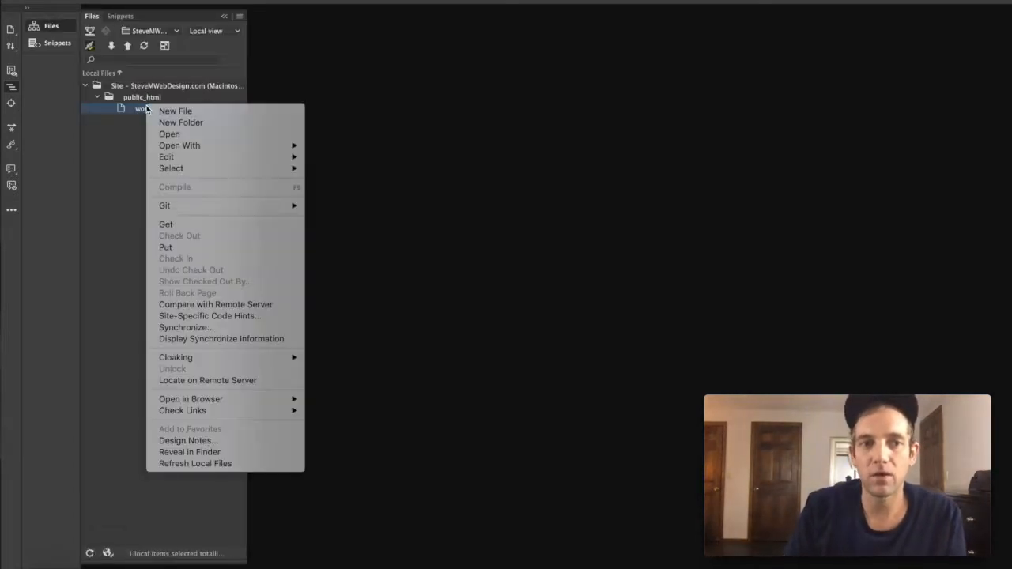
click(219, 382)
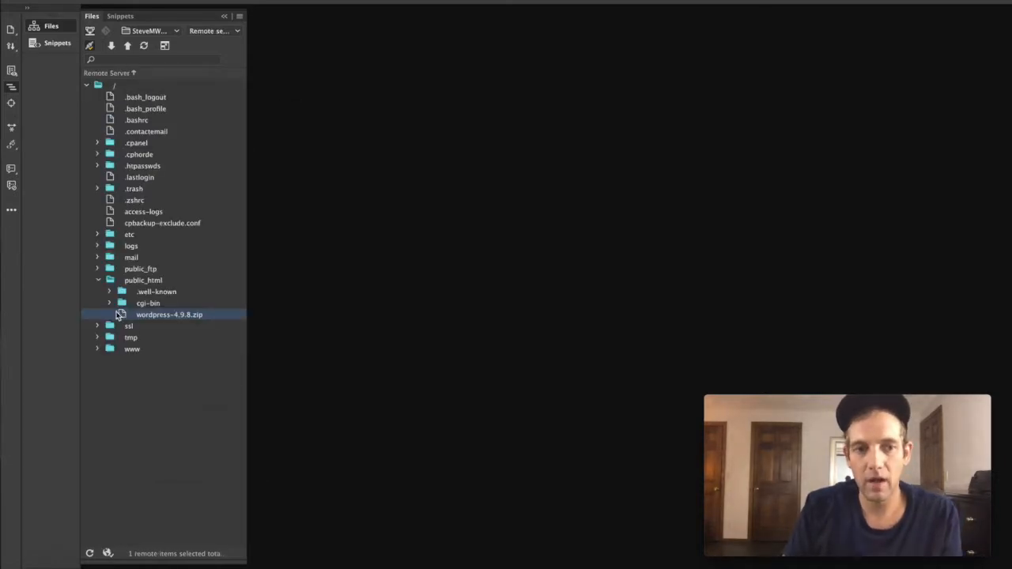
click(137, 307)
click(141, 283)
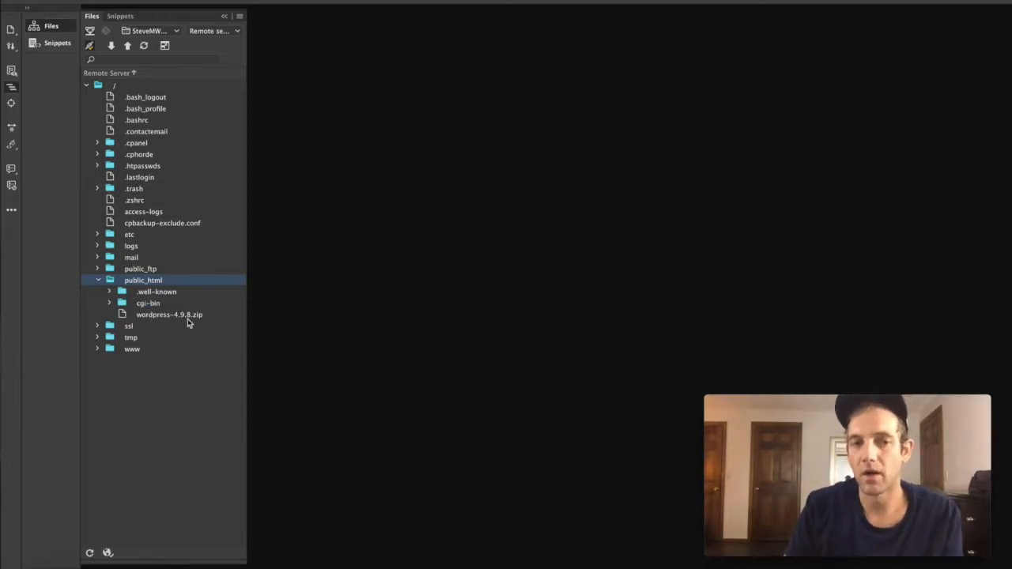
click(155, 317)
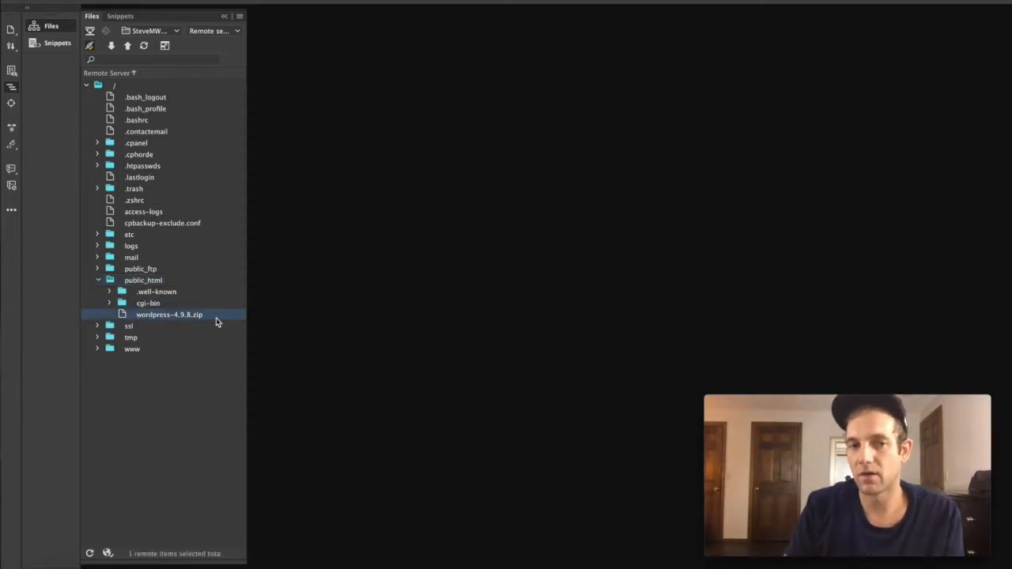
right_click(163, 318)
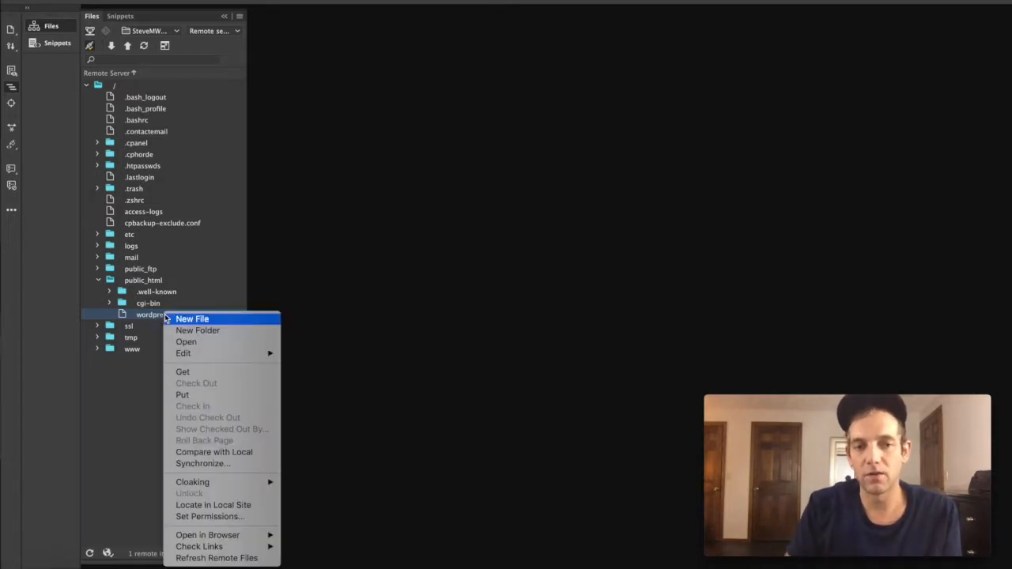
click(132, 392)
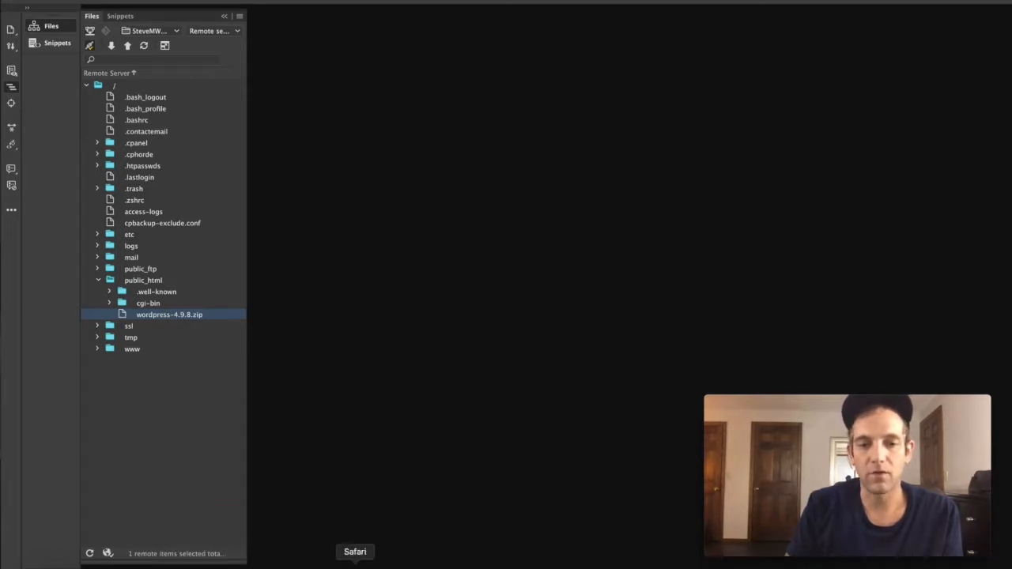
click(329, 565)
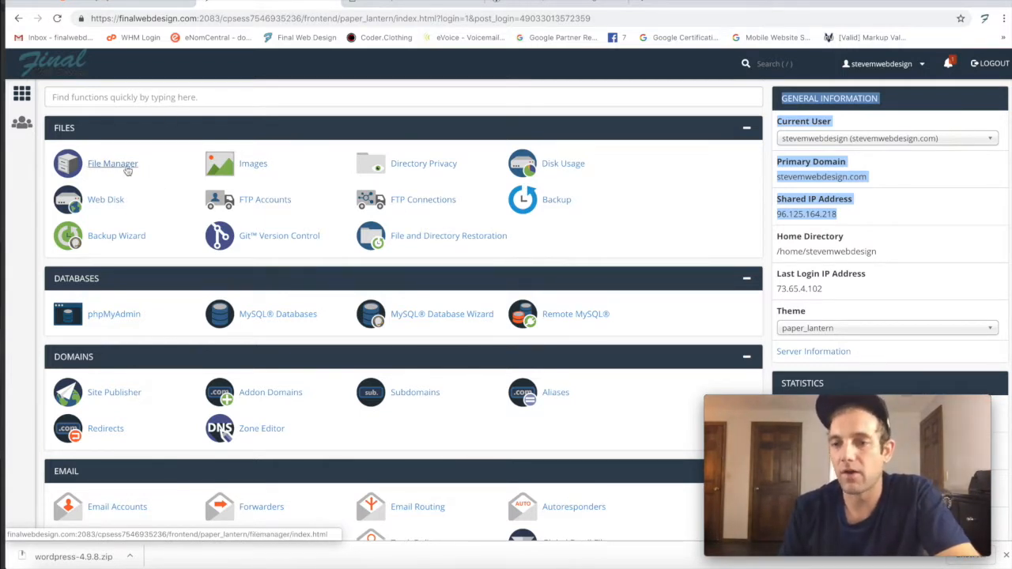
Log back in to cPanel from the MySQL Databases link.
scroll(127, 170, down, 1)
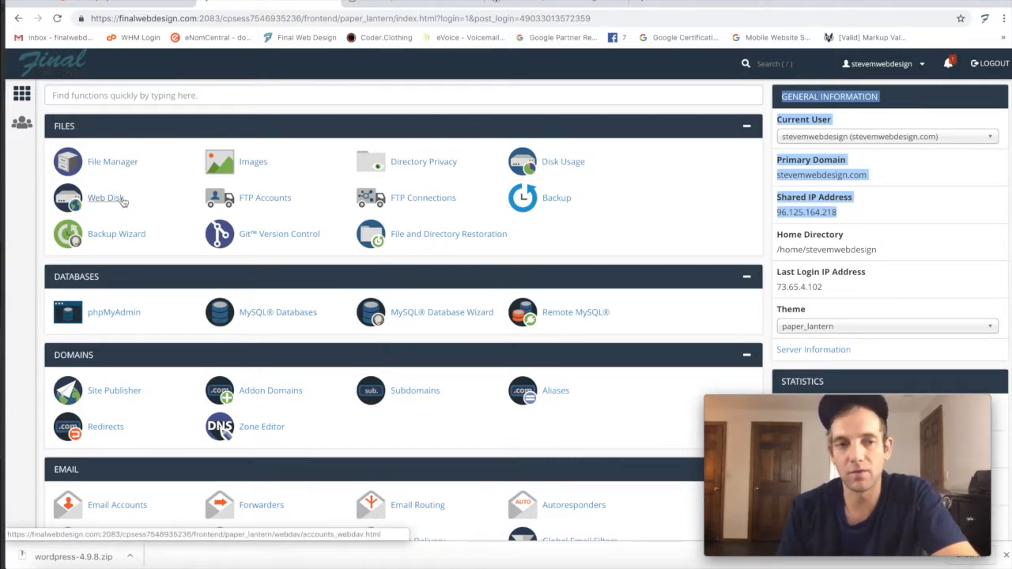
click(278, 313)
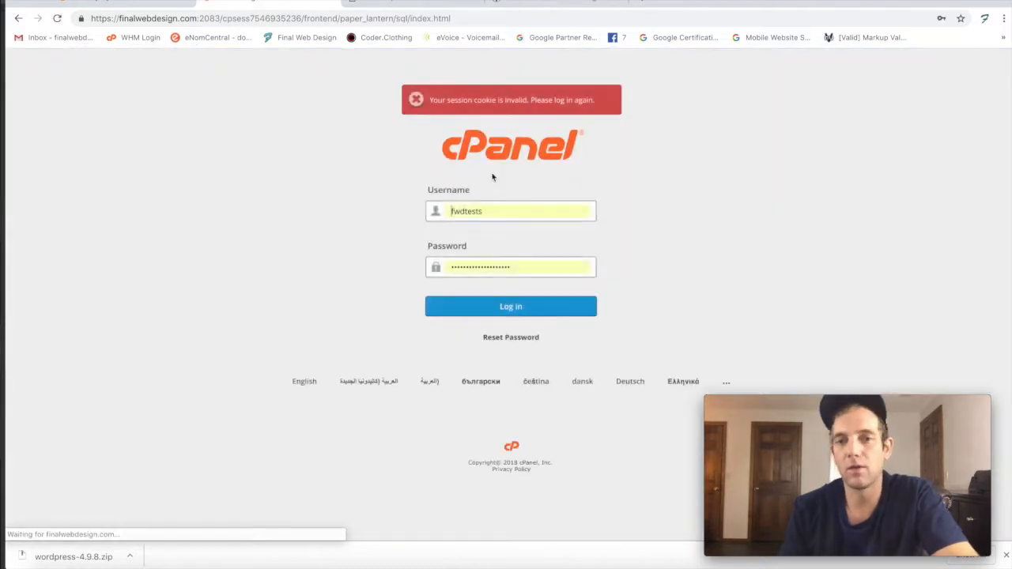
click(487, 312)
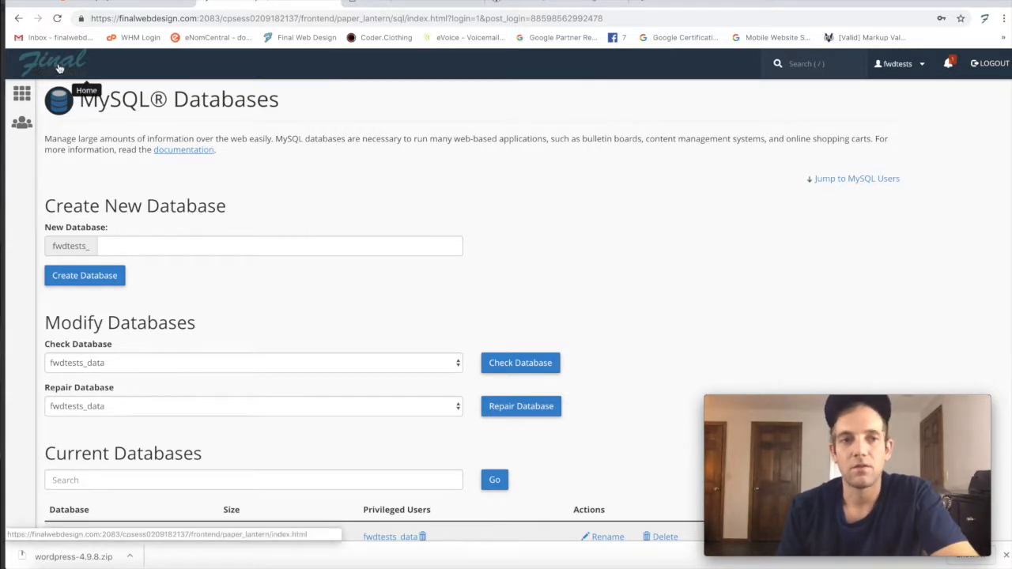
Switch the current user to the SteveMWebDesign.com account by searching 'steve'.
click(59, 68)
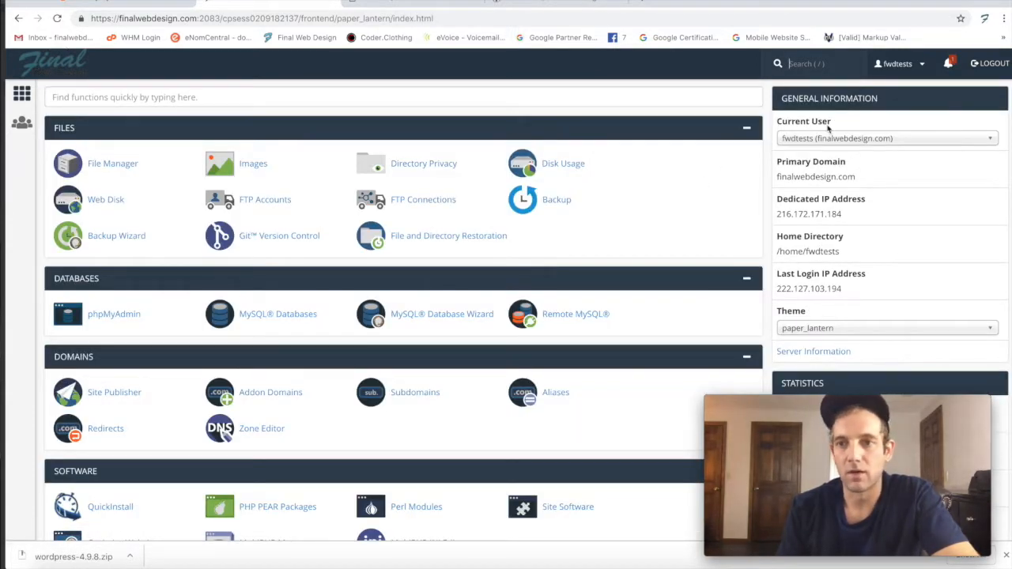
click(825, 137)
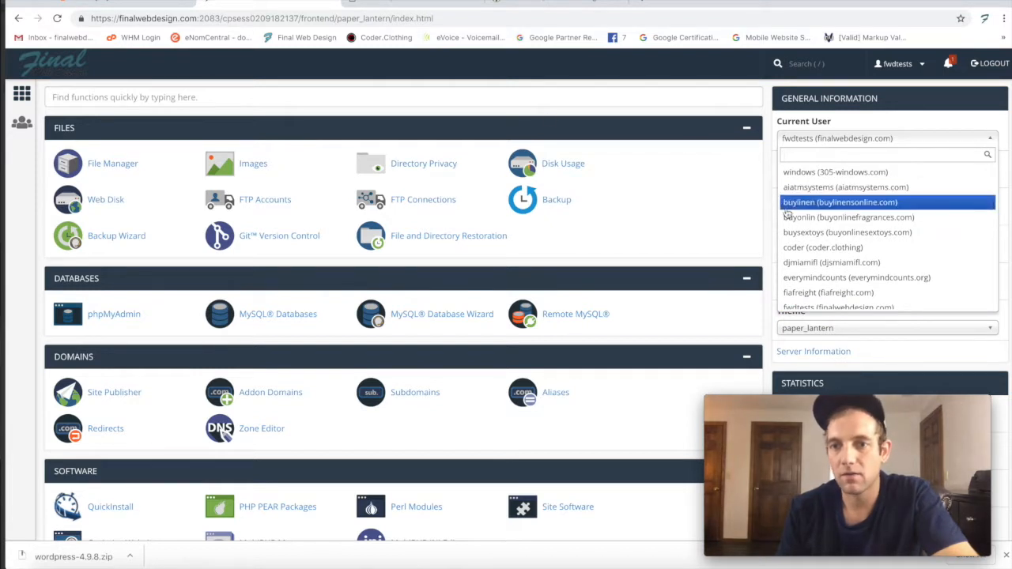
scroll(787, 214, down, 5)
text(steve)
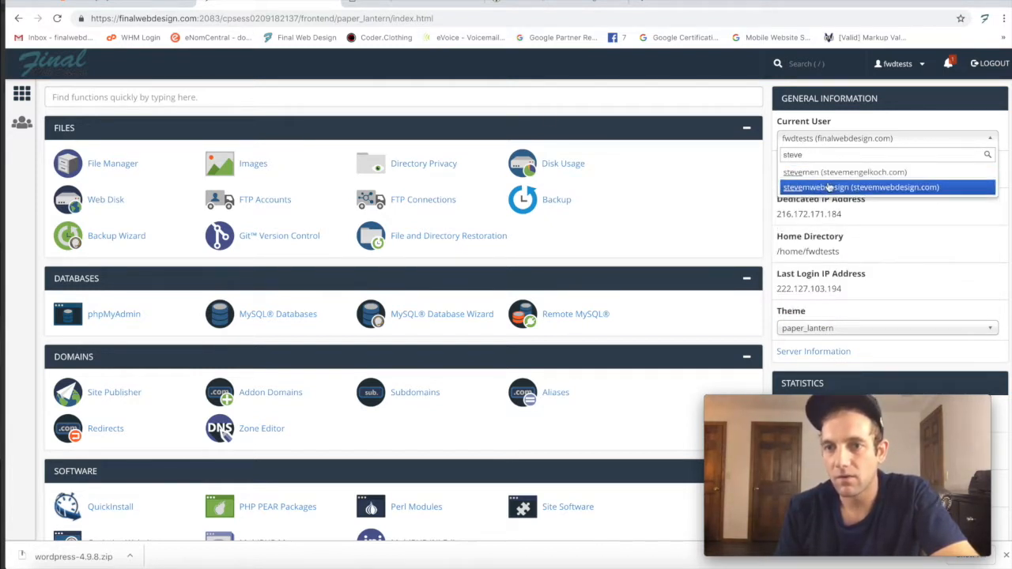
click(828, 187)
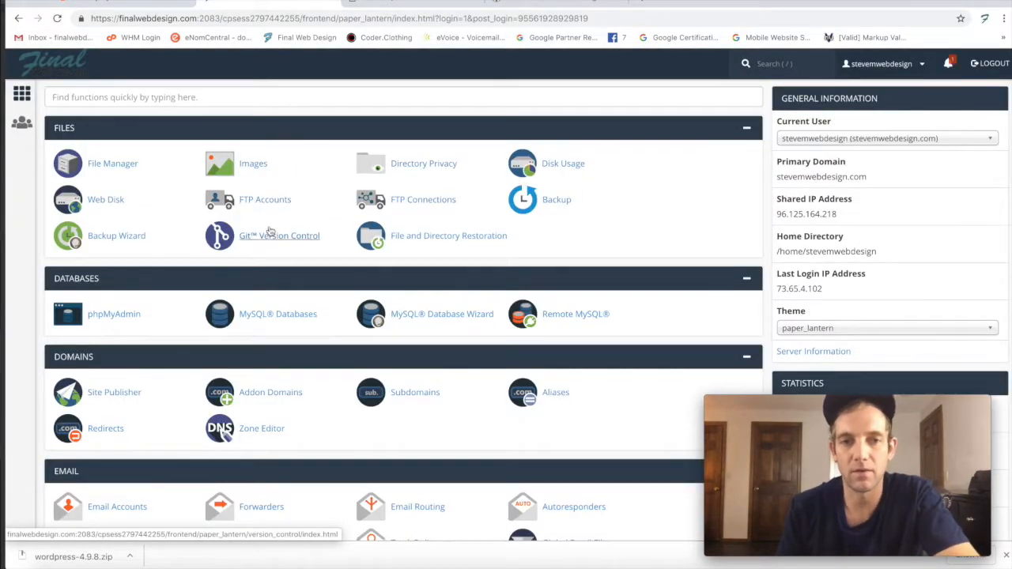
Create a new MySQL database ending in _datasbase and copy its name from the confirmation.
click(286, 316)
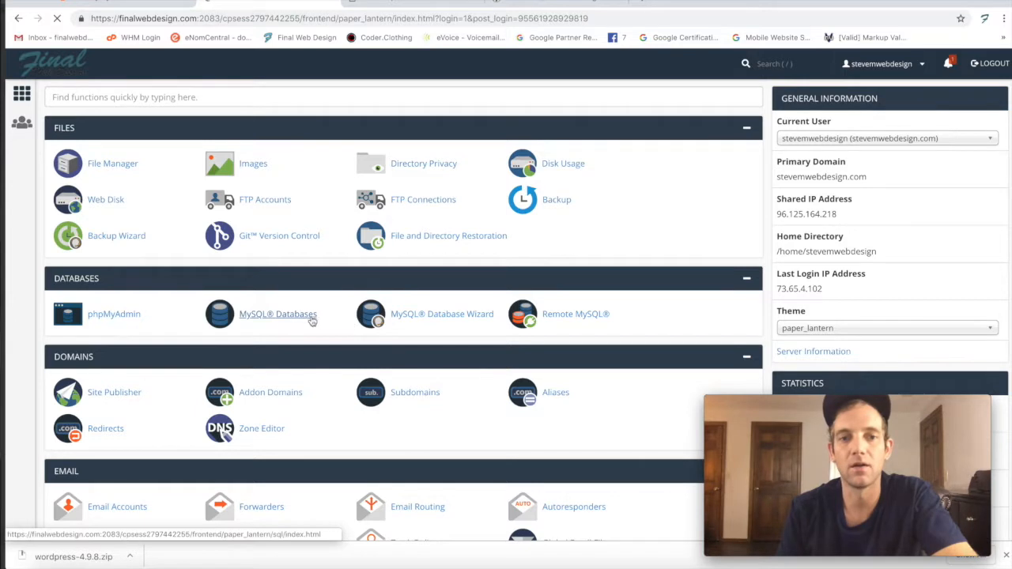
click(161, 247)
text(datas)
key(BackSpace)
text(base)
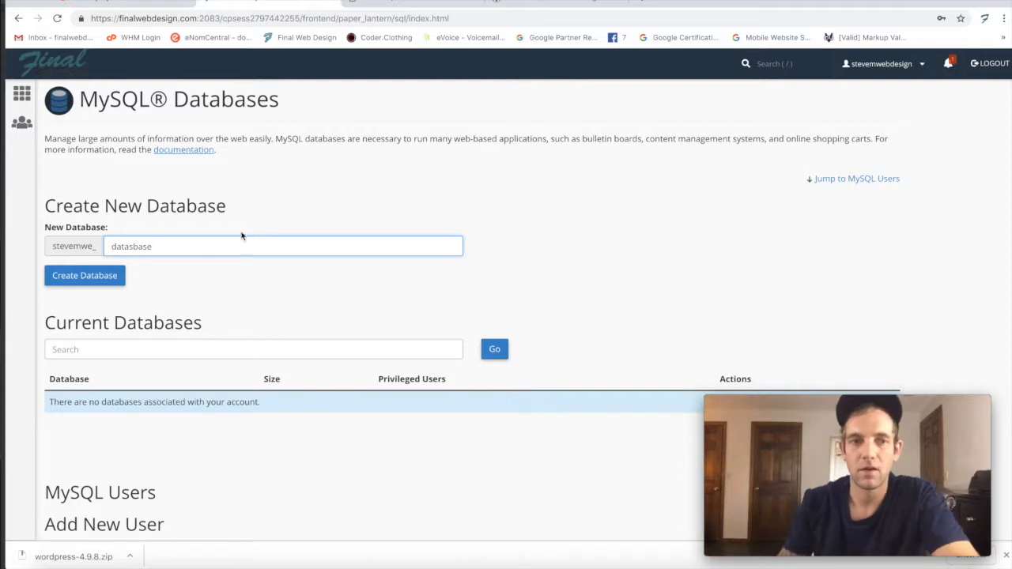
click(73, 277)
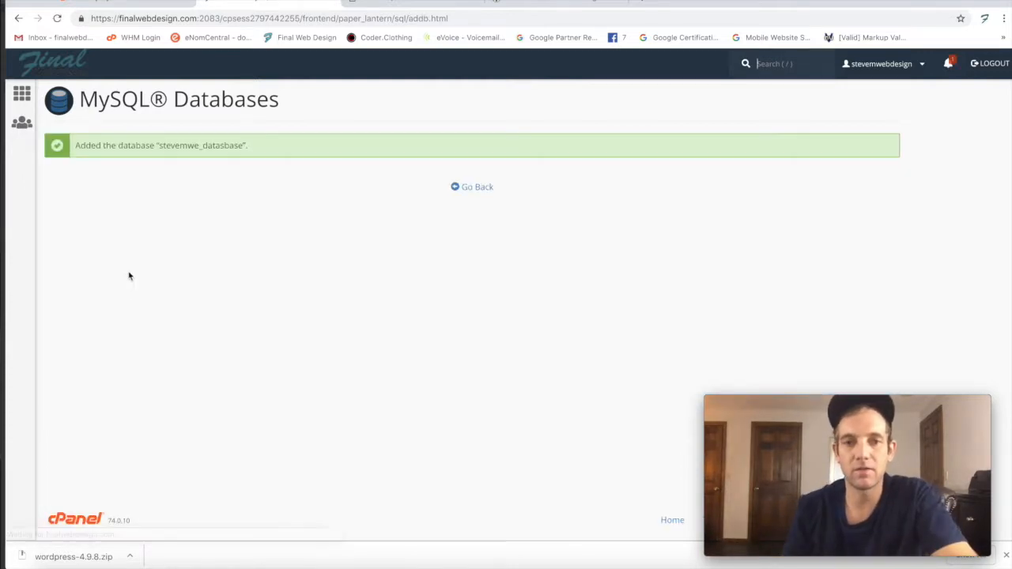
drag(243, 147, 162, 145)
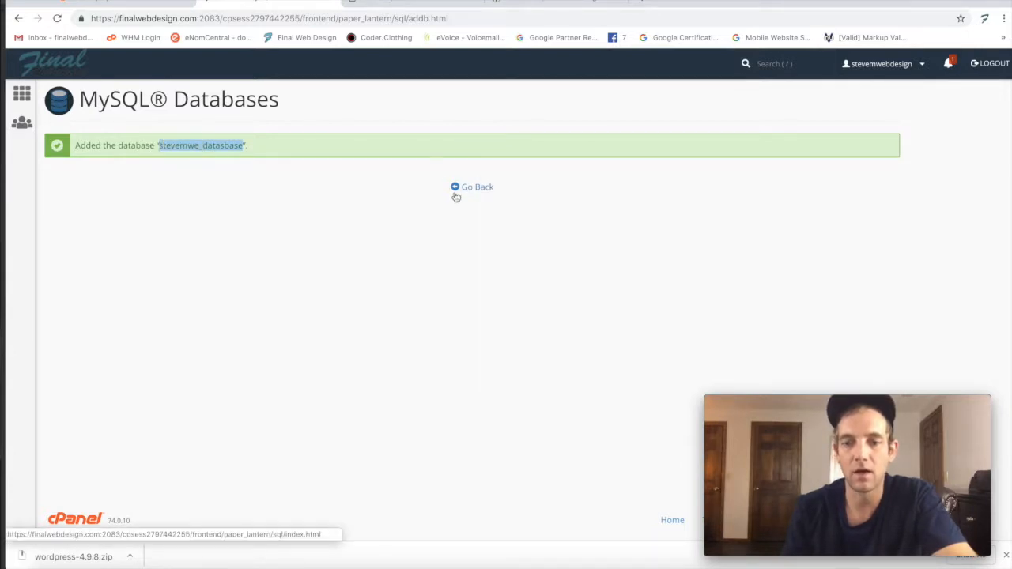
click(785, 567)
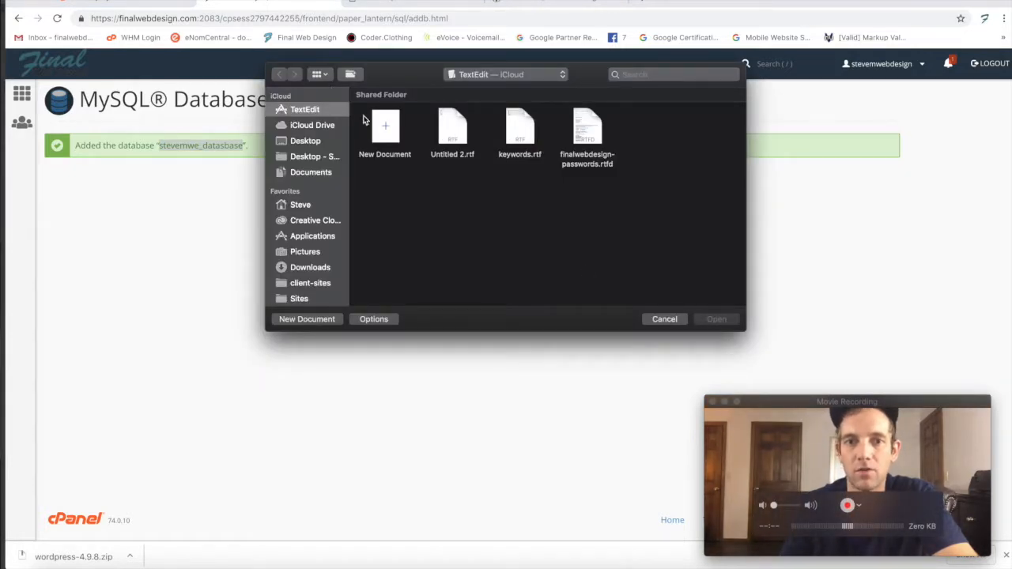
Write a new TextEdit note reading 'database name:' plus the pasted name, then return to MySQL Databases.
double_click(384, 125)
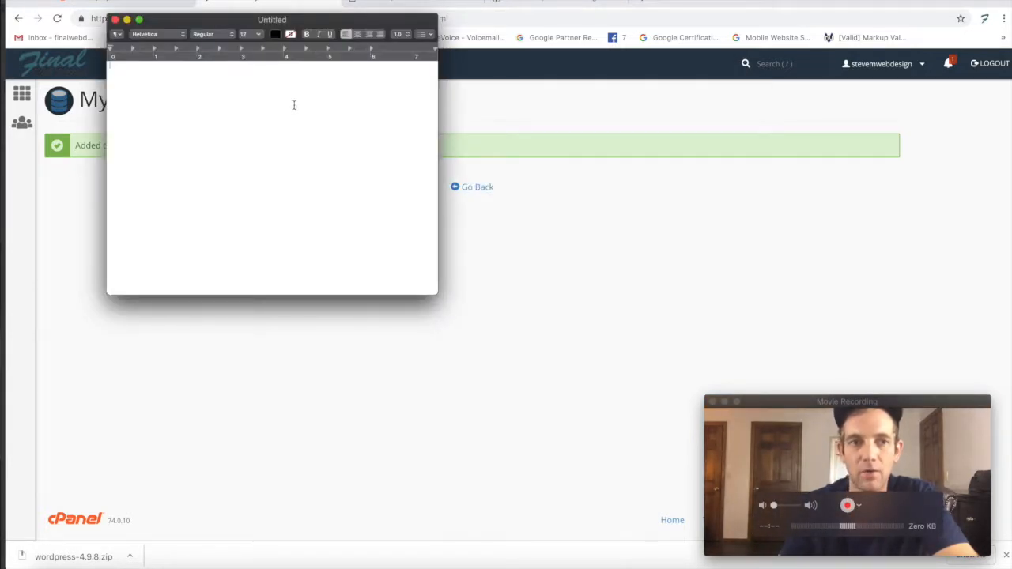
text(database name:)
text(stevenwe_datasbase)
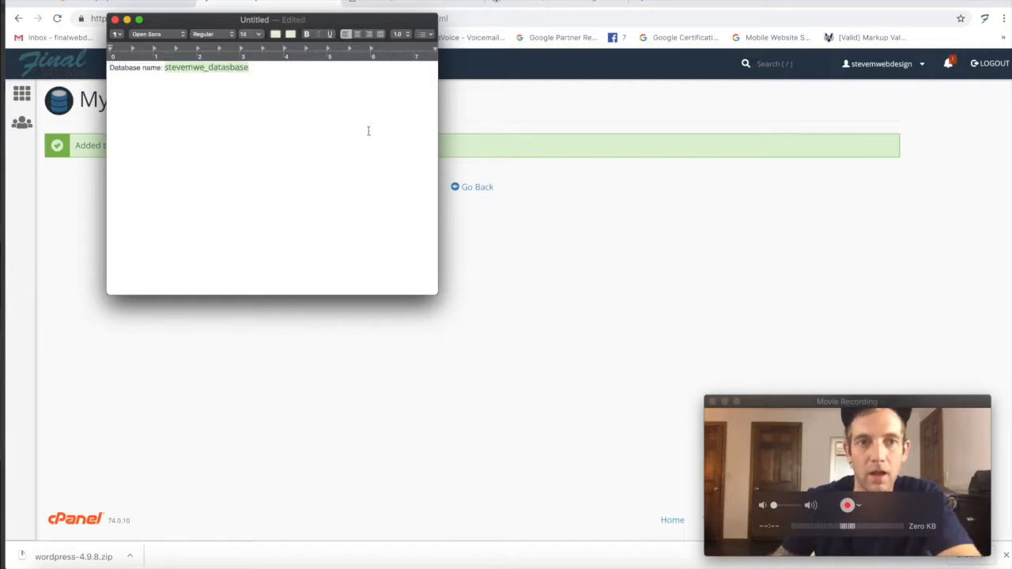
click(551, 213)
click(475, 191)
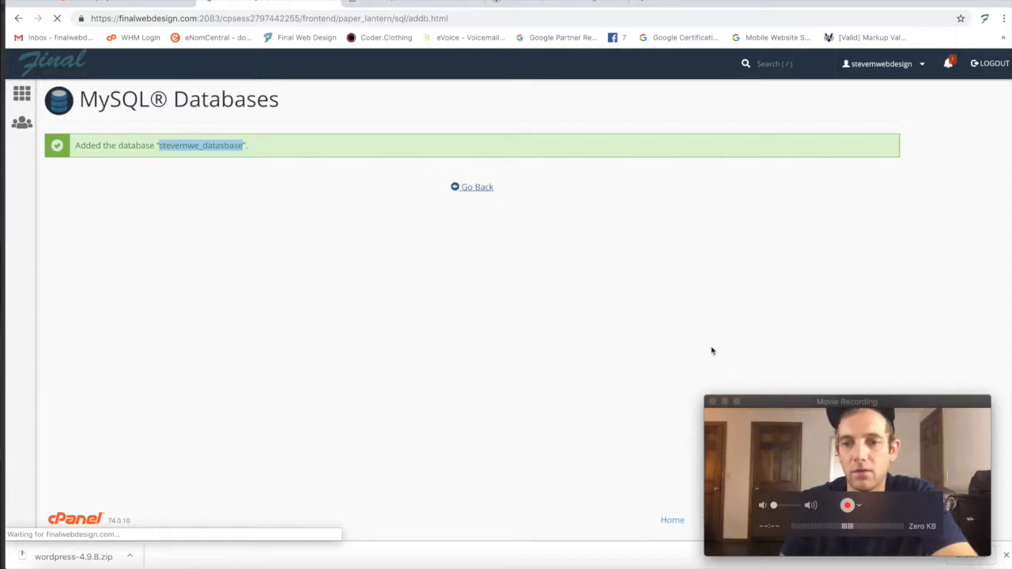
Return to MySQL Databases and scroll down to the Add New User section.
click(758, 358)
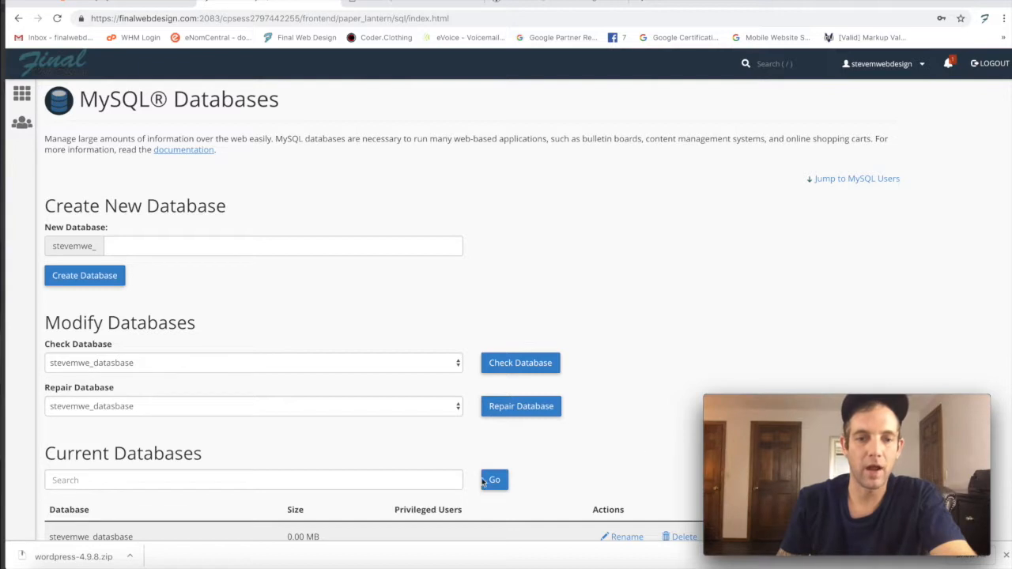
scroll(354, 445, down, 2)
scroll(268, 429, down, 1)
scroll(181, 378, down, 3)
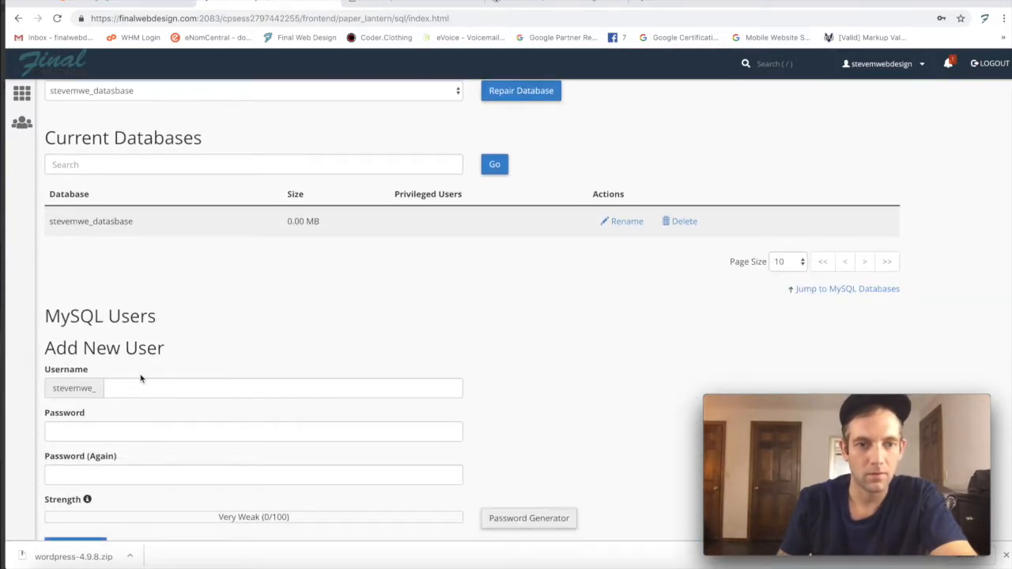
click(136, 388)
scroll(212, 344, down, 1)
scroll(244, 255, up, 6)
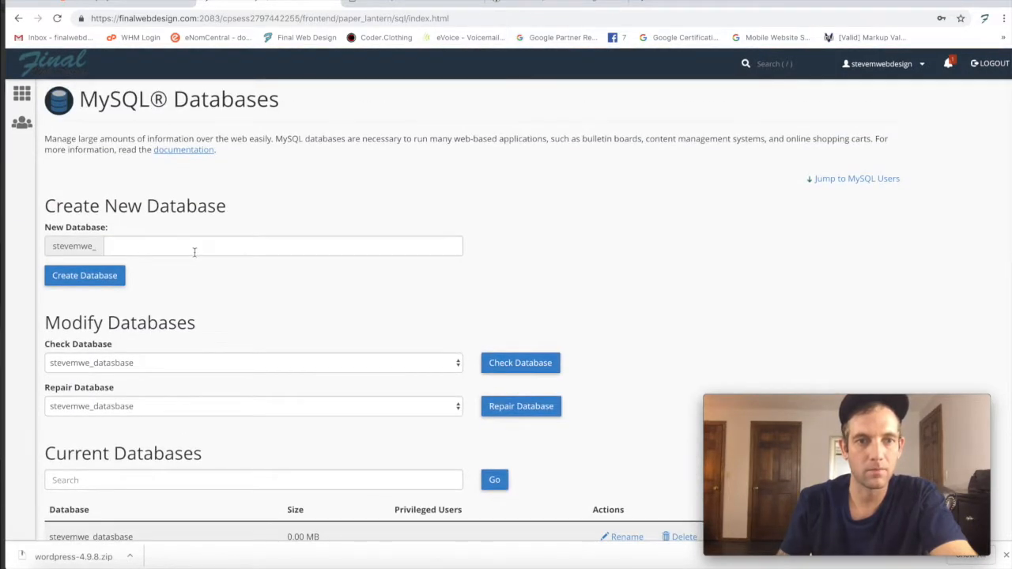
scroll(199, 282, down, 3)
scroll(220, 305, down, 3)
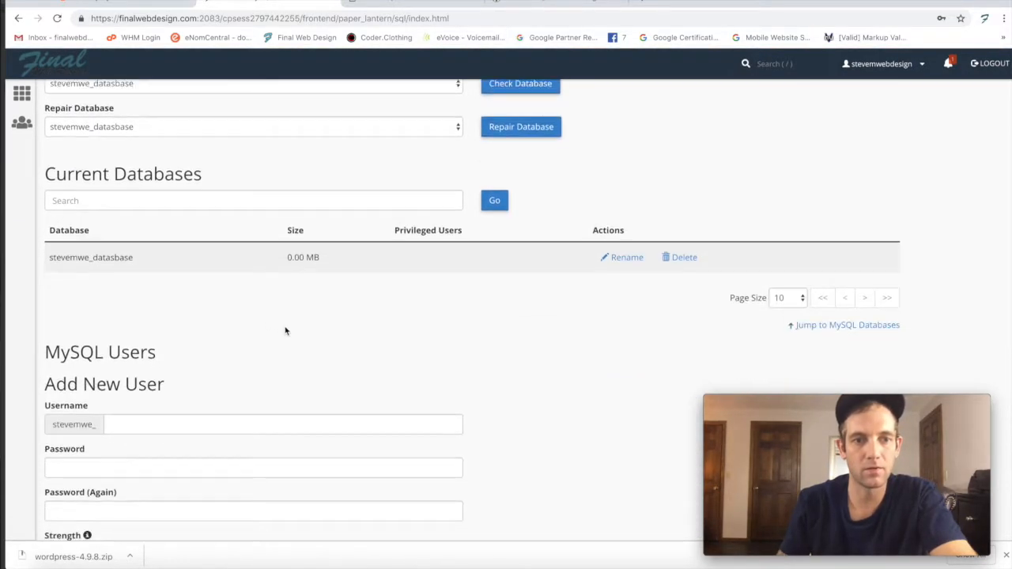
Create the MySQL user ending in _usernam with a Strong-rated password entered twice.
click(193, 291)
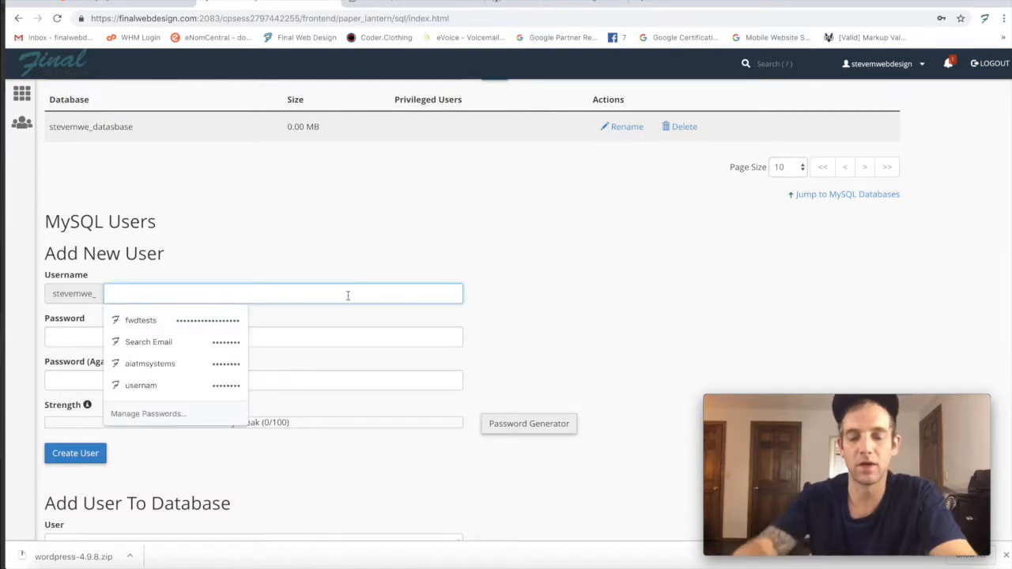
text(usernam)
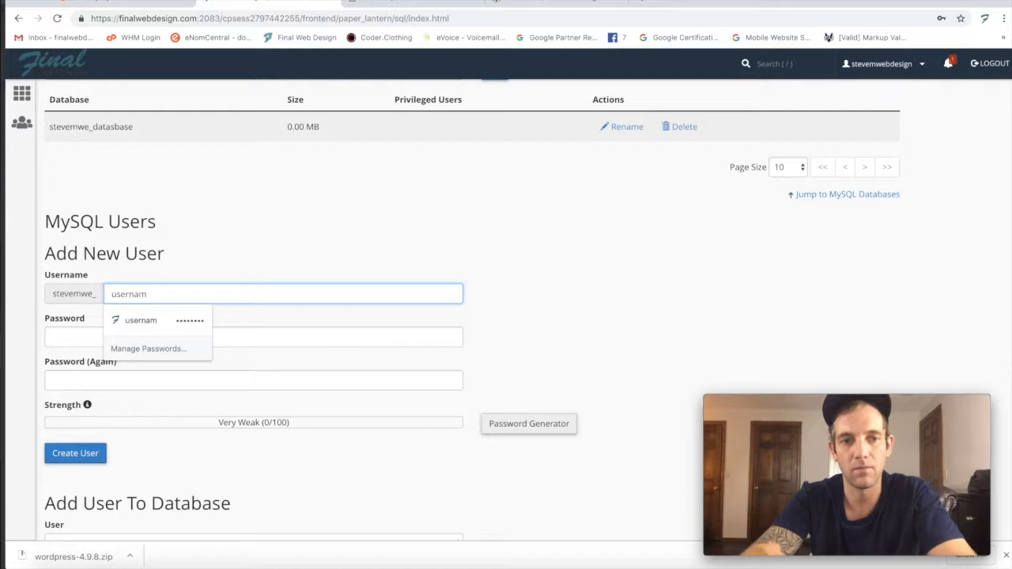
key(Tab)
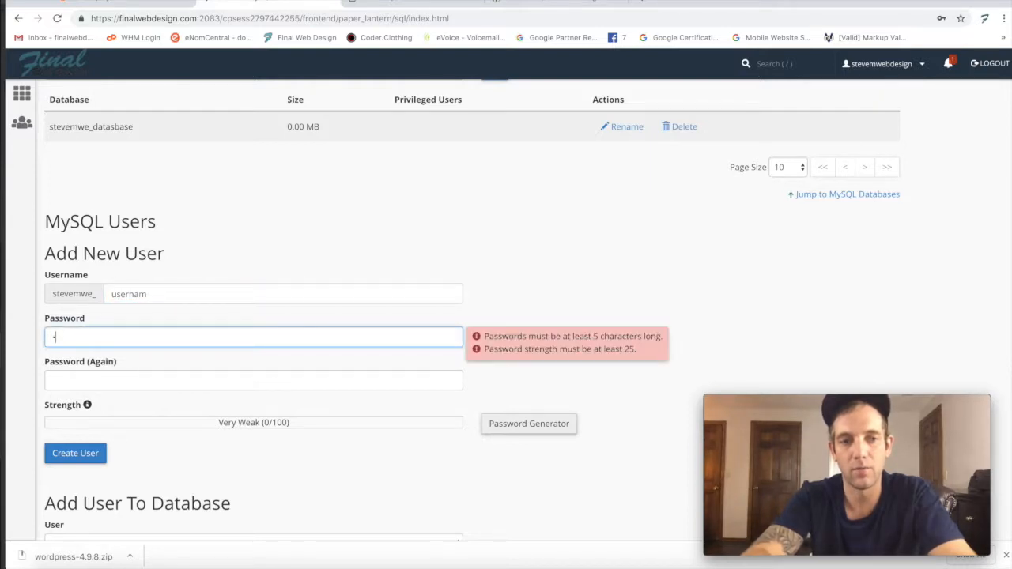
key(Tab)
text(1)
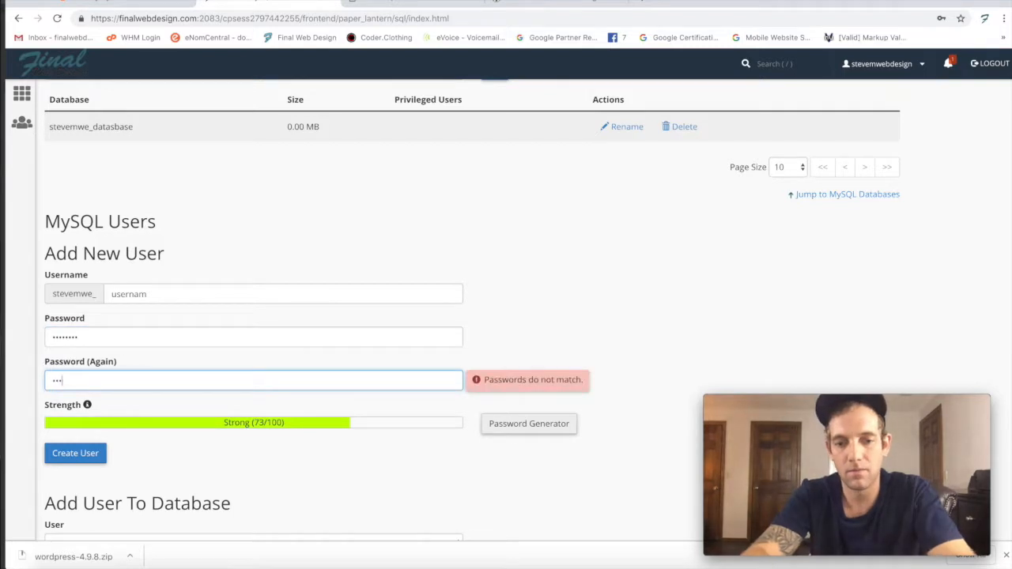
text(•••••••)
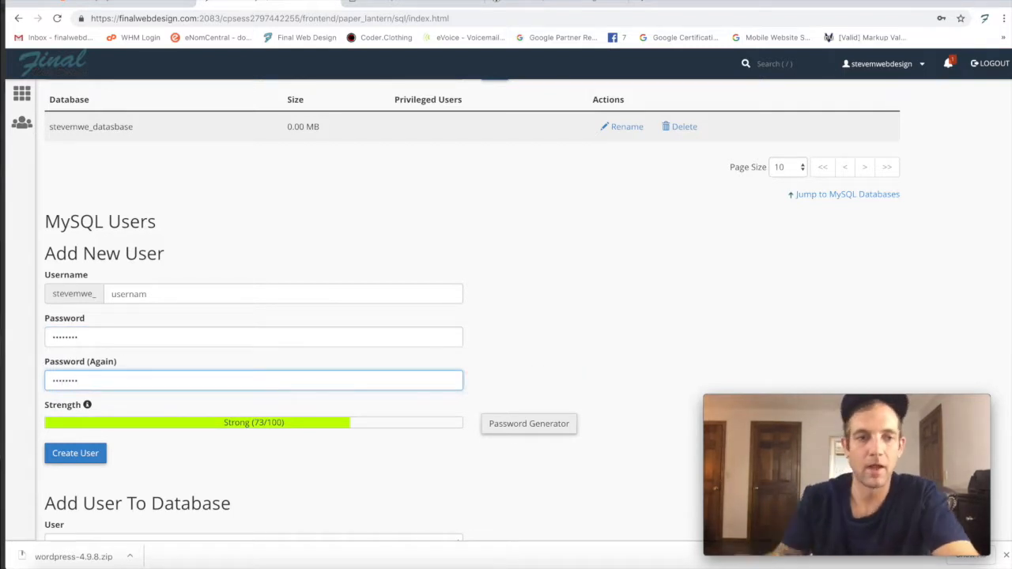
click(87, 459)
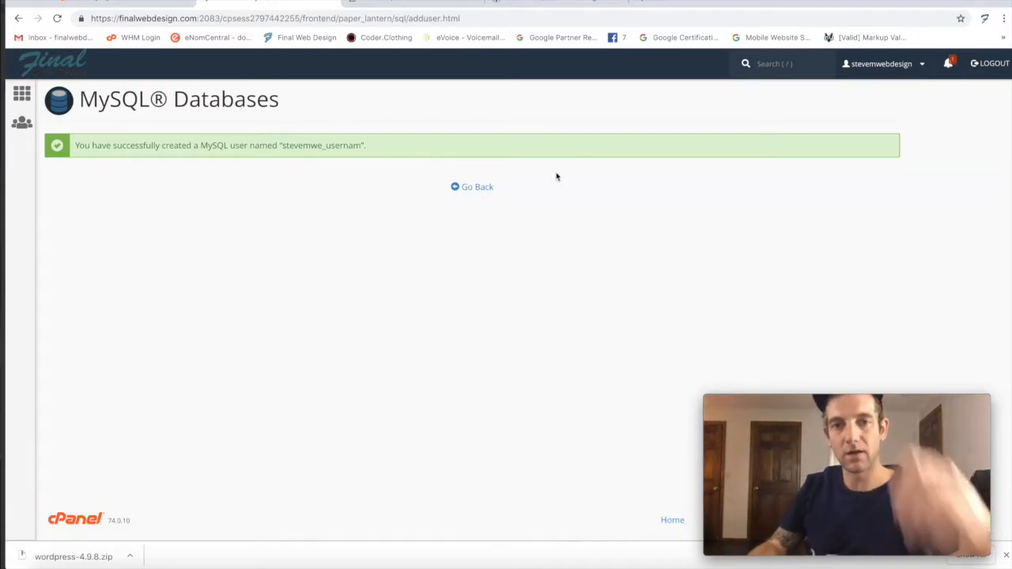
Submit adding the _usernam user to the _datasbase database.
click(483, 188)
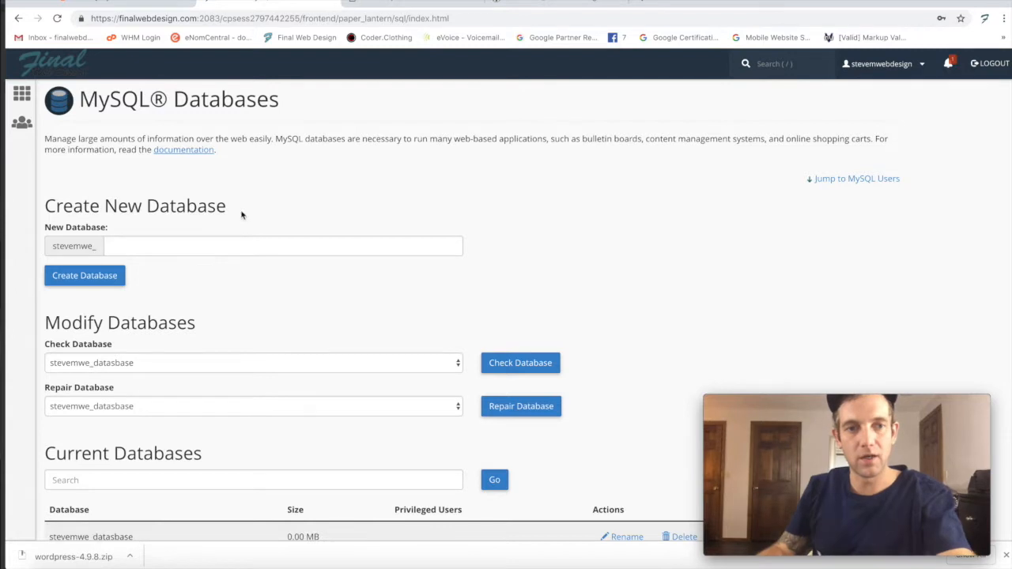
scroll(130, 274, down, 9)
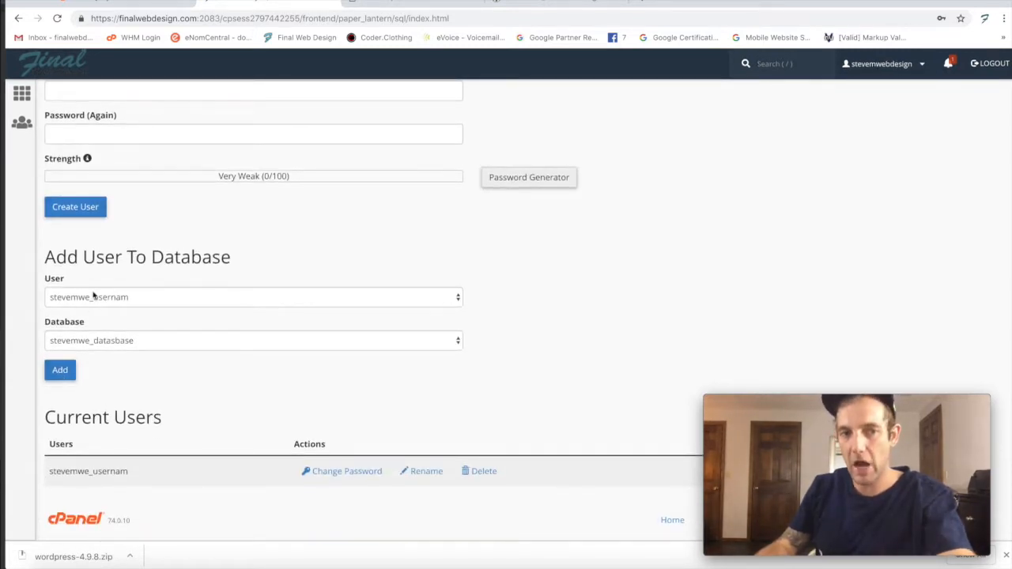
click(70, 376)
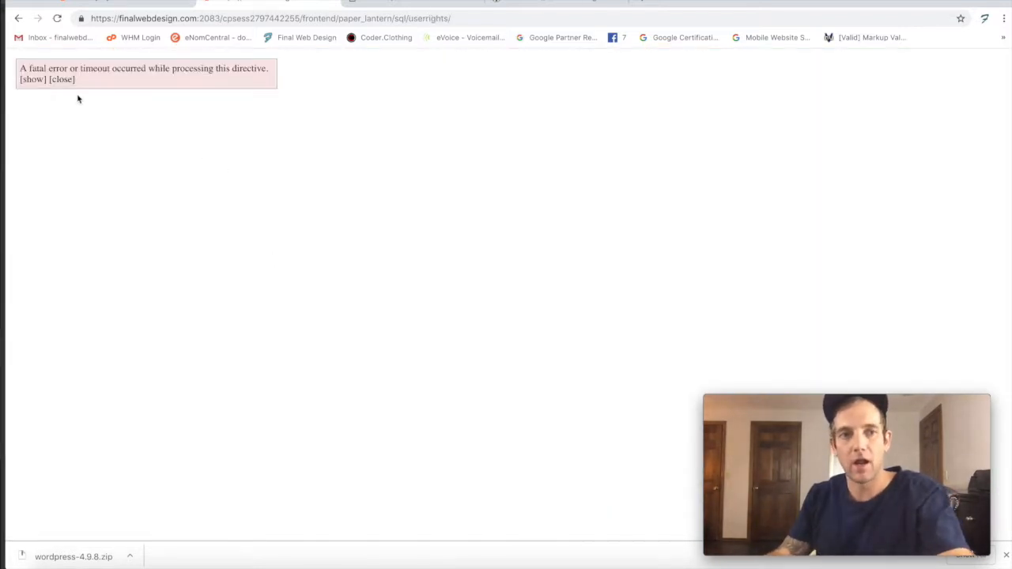
Resubmit after the error and grant _usernam ALL PRIVILEGES on _datasbase.
click(57, 17)
click(615, 113)
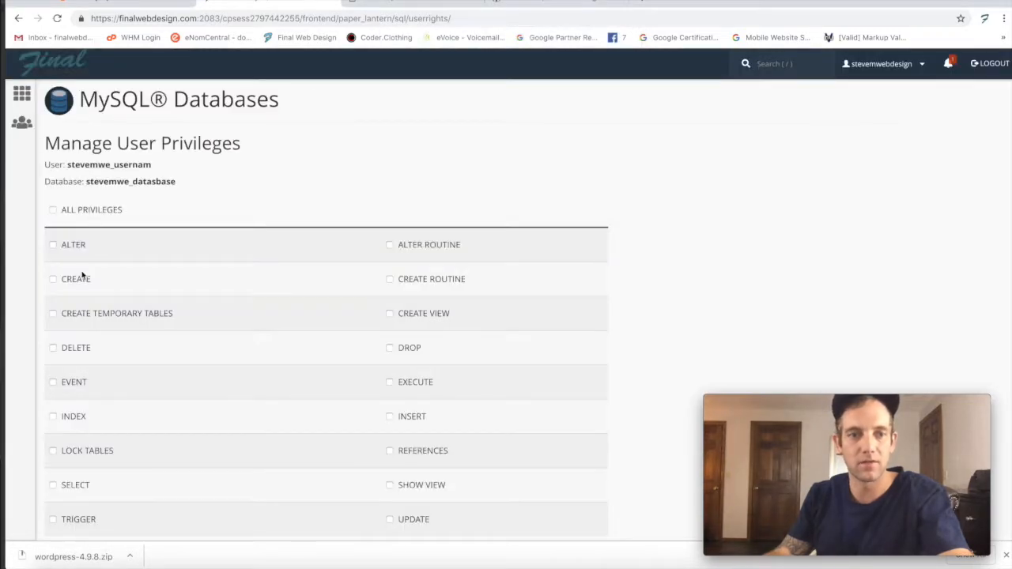
click(53, 210)
scroll(219, 269, down, 3)
scroll(140, 282, up, 4)
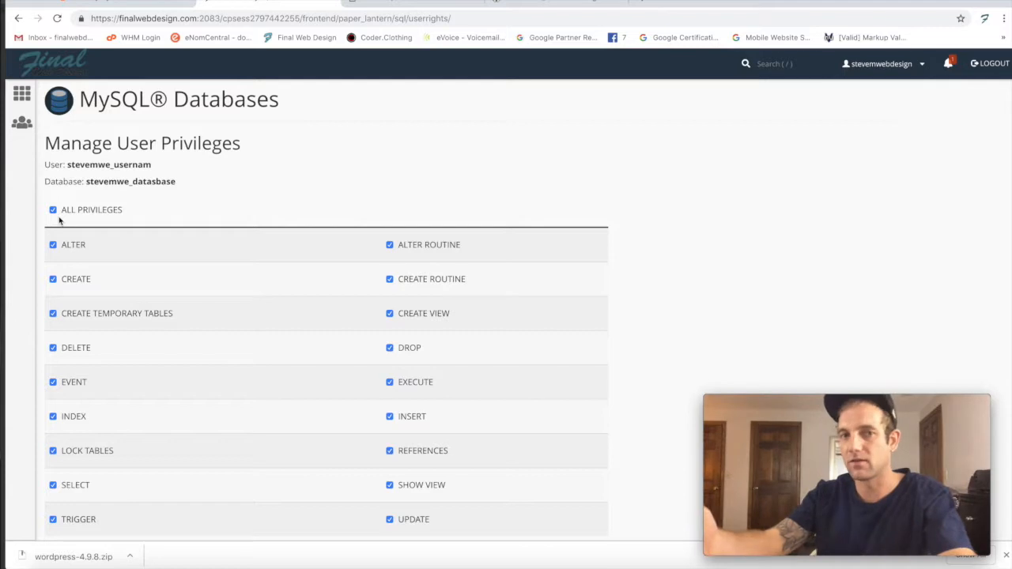
scroll(63, 332, down, 2)
click(83, 454)
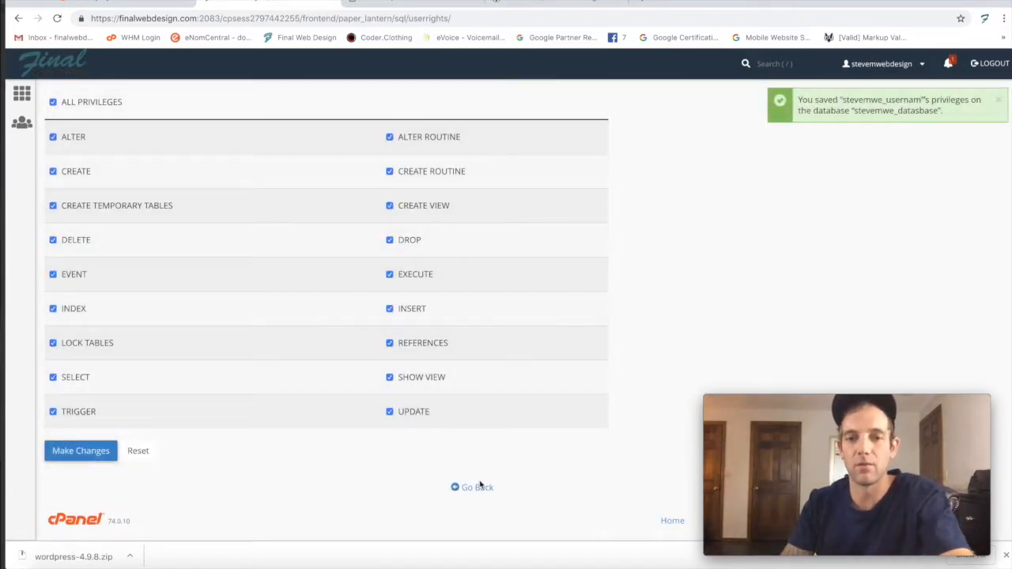
click(471, 488)
scroll(157, 243, down, 3)
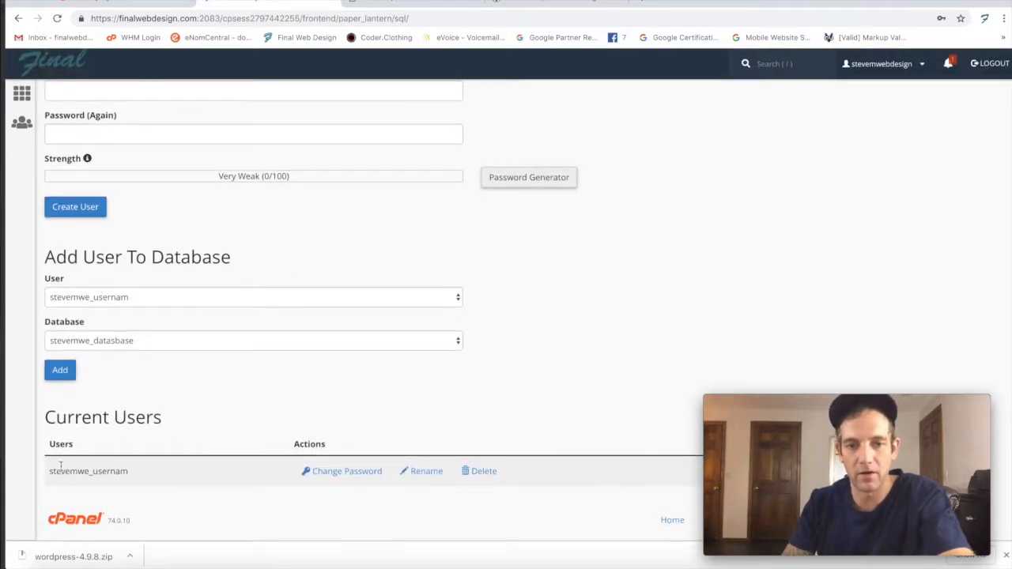
Verify _usernam is the privileged user of _datasbase, then go to the cPanel home page.
scroll(117, 341, up, 5)
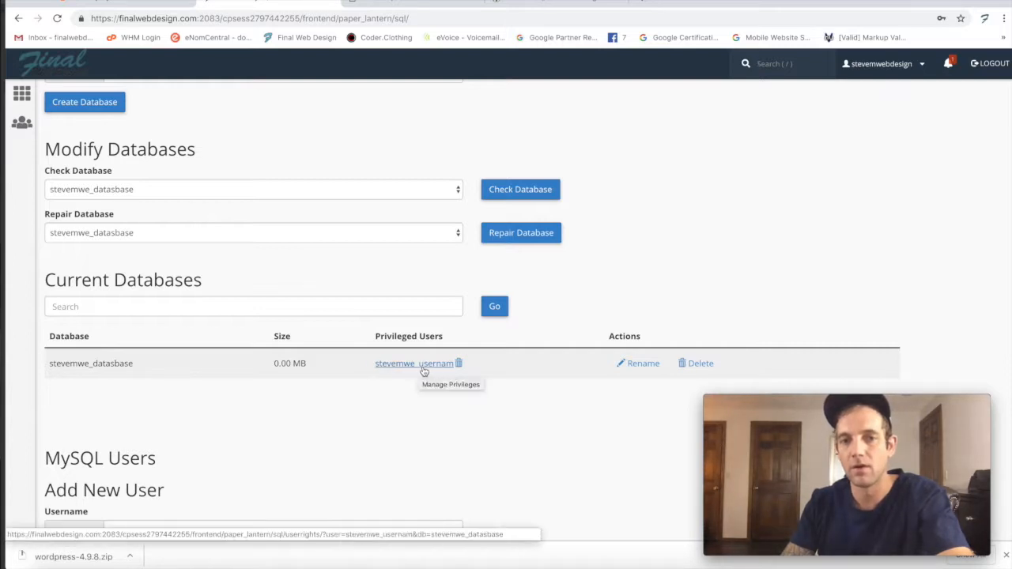
scroll(238, 348, up, 5)
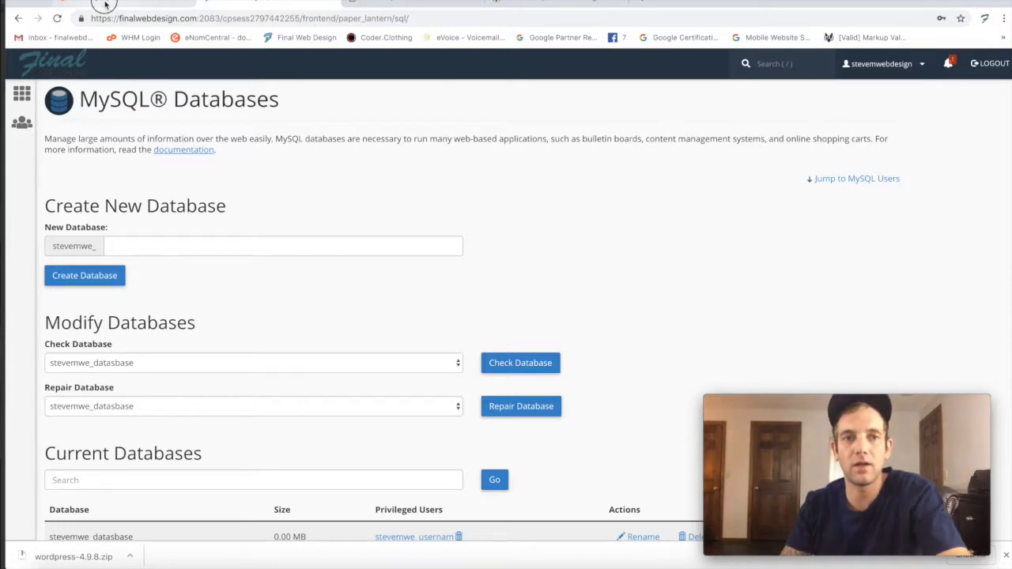
click(243, 4)
click(242, 4)
scroll(124, 181, up, 1)
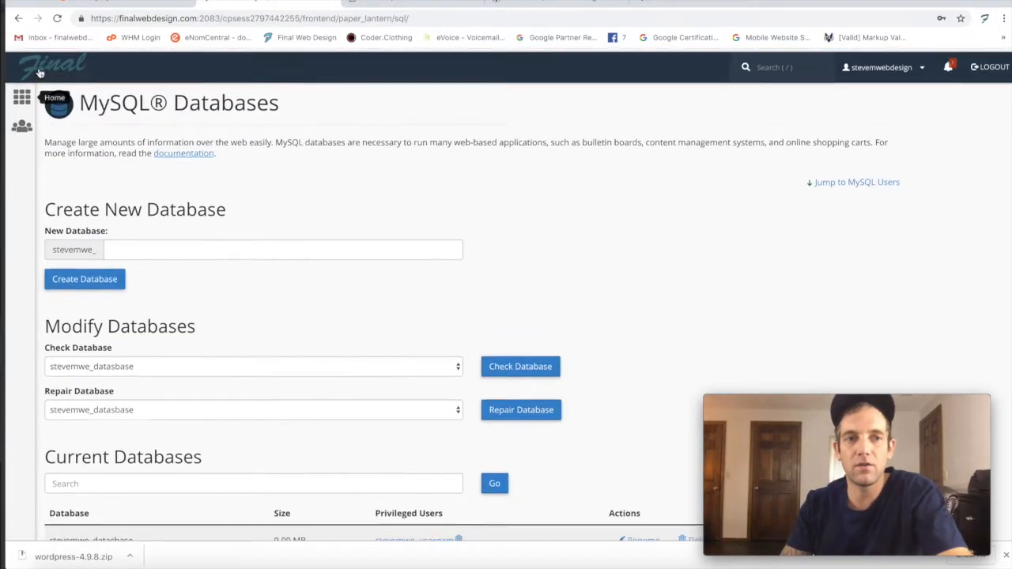
click(46, 69)
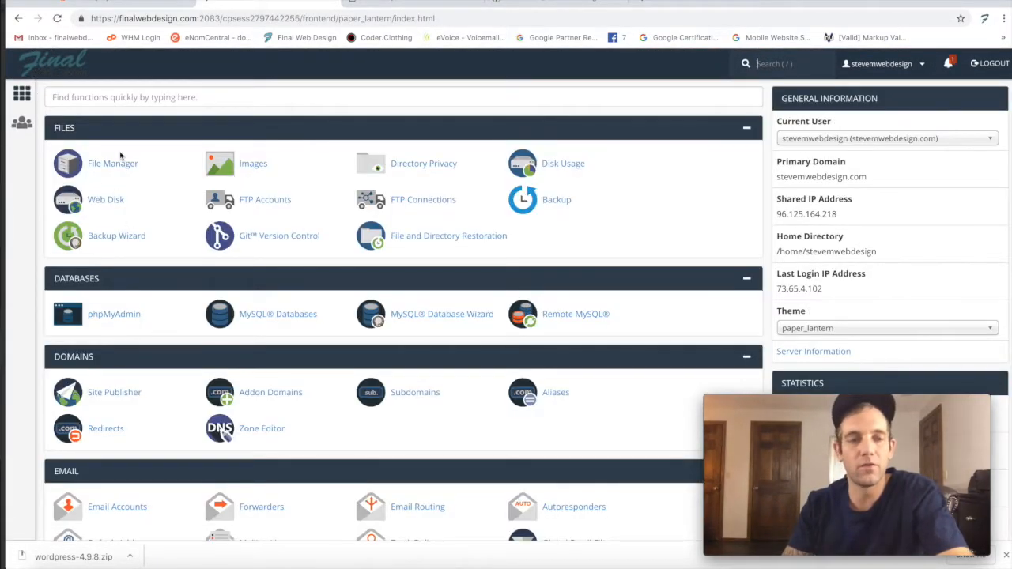
Show public_html in File Manager and bring up the actions for wordpress-4.9.8.zip.
click(111, 163)
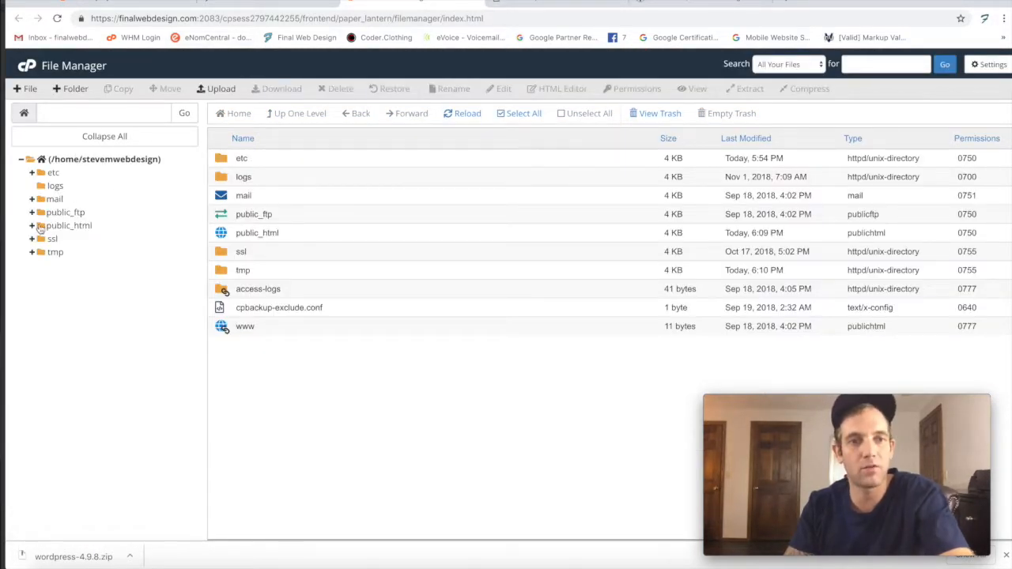
click(32, 226)
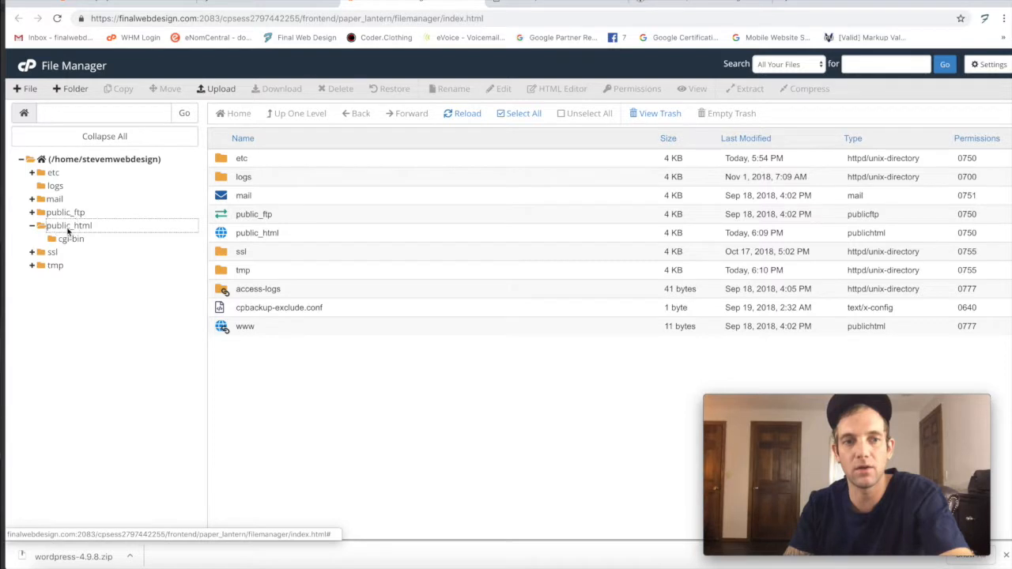
click(70, 228)
click(248, 177)
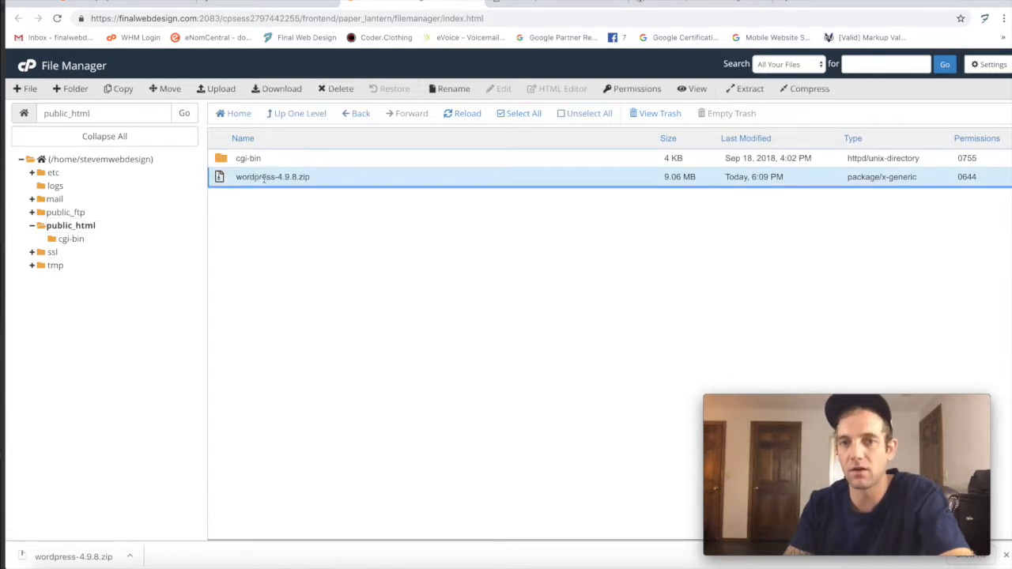
right_click(242, 177)
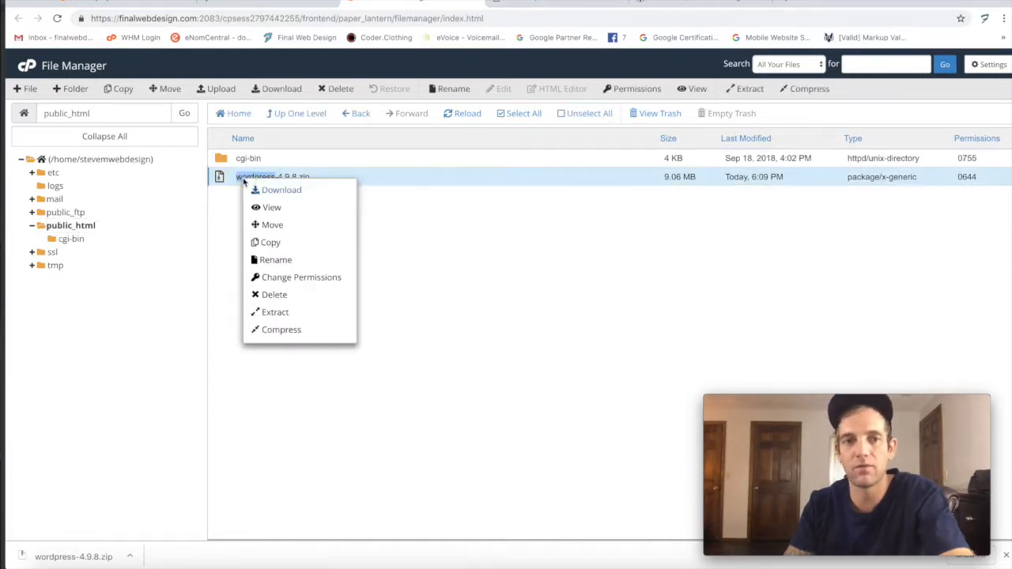
Extract wordpress-4.9.8.zip into public_html and open the new wordpress folder.
click(301, 316)
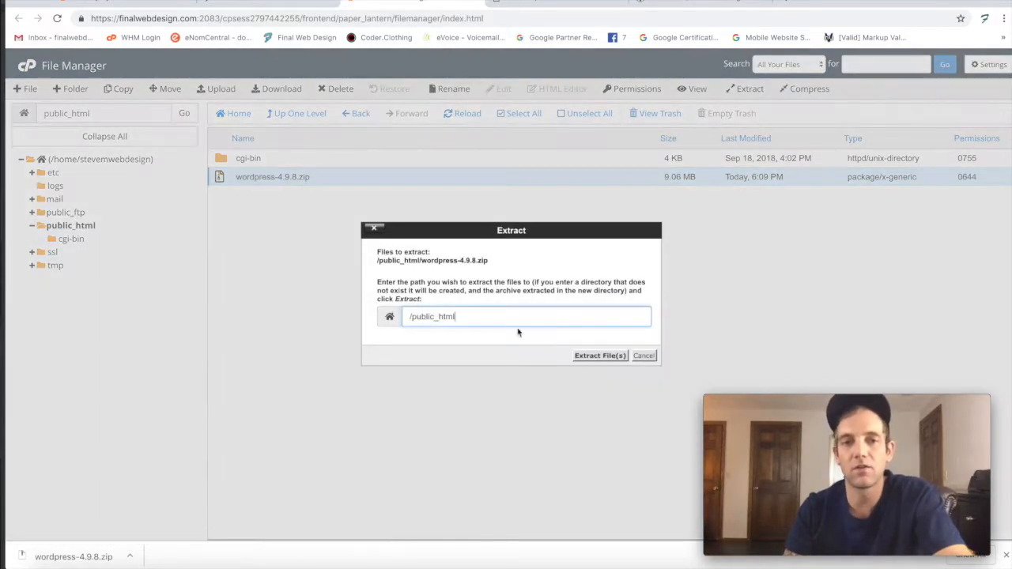
click(589, 357)
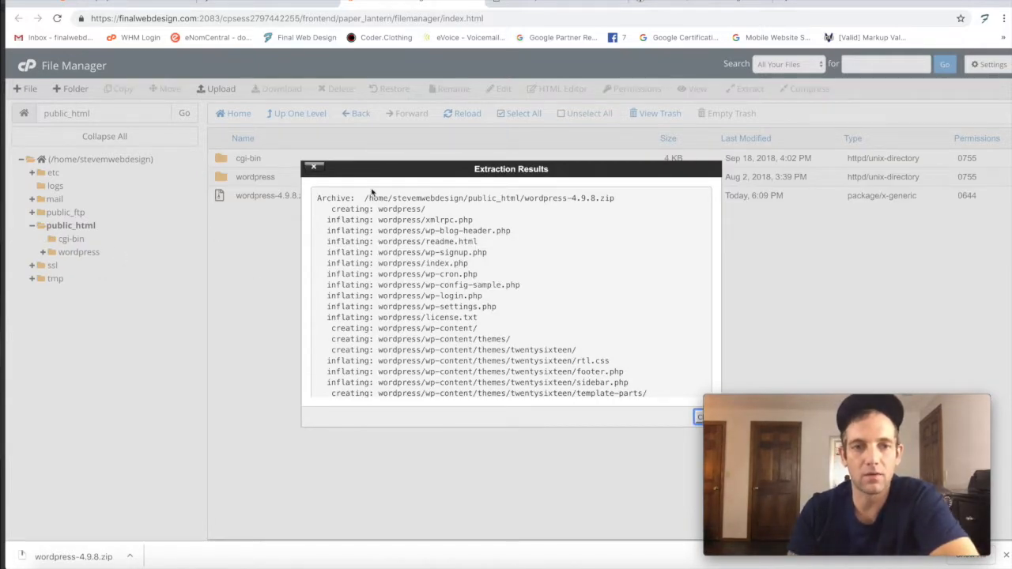
scroll(522, 300, down, 5)
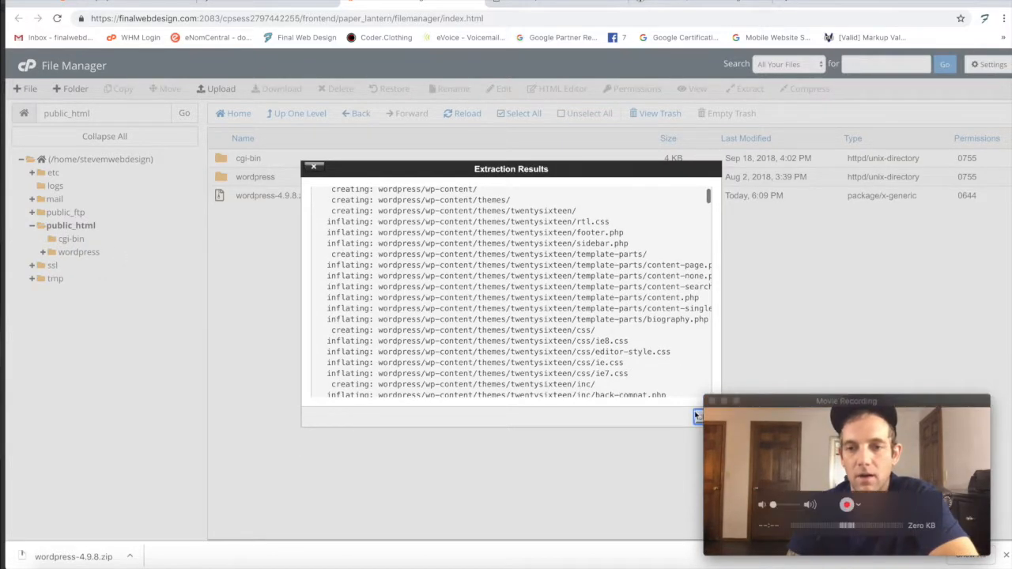
click(697, 417)
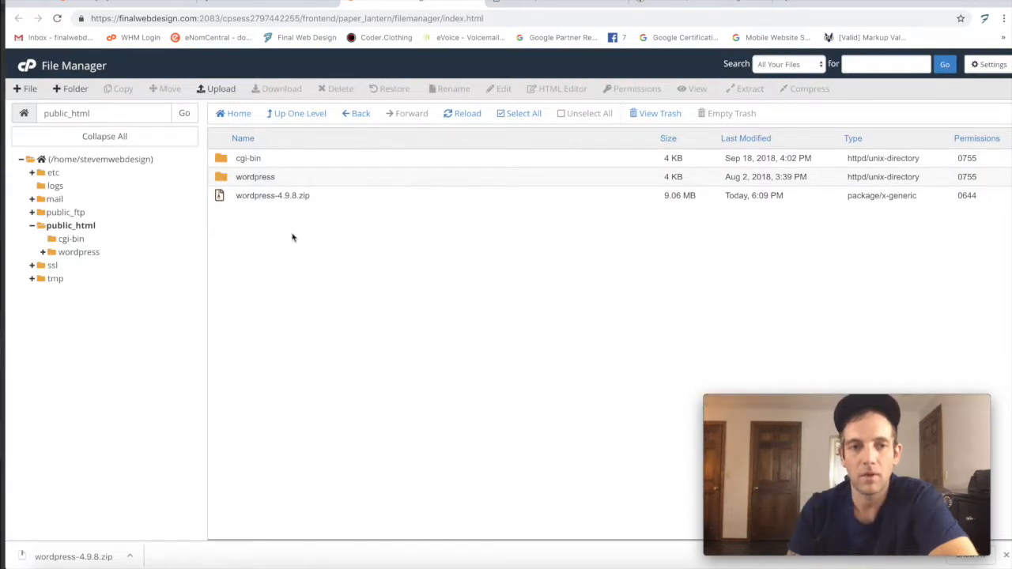
click(236, 178)
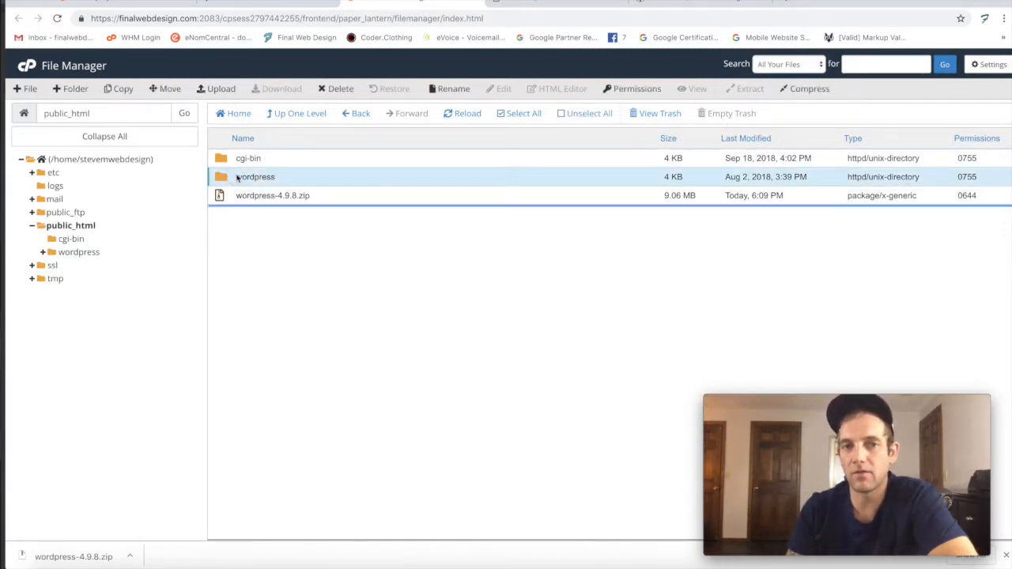
double_click(226, 180)
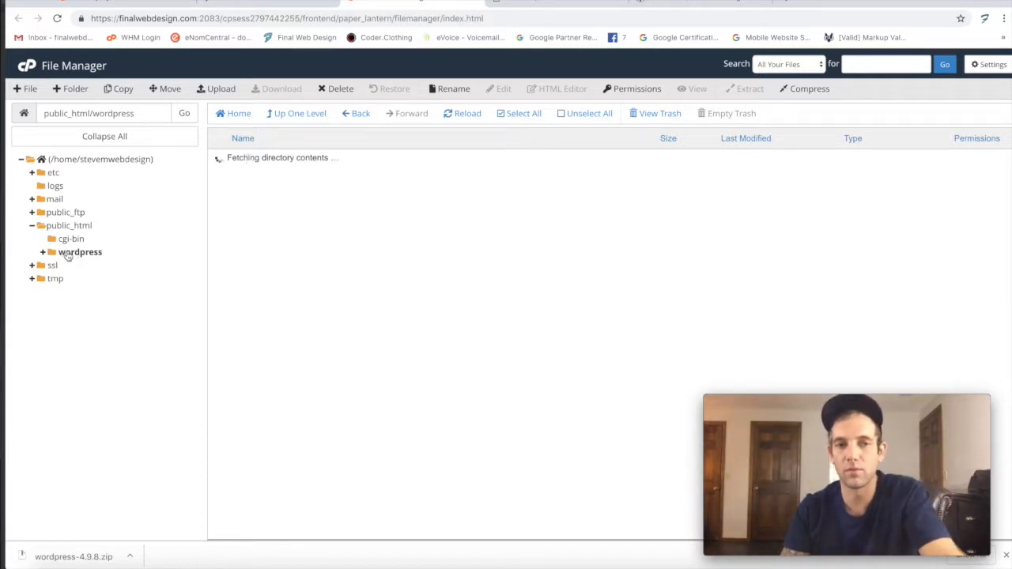
Load stevemwebdesign.com/wordpress in a new tab to reach the setup language page.
click(789, 1)
text(stevemwebde)
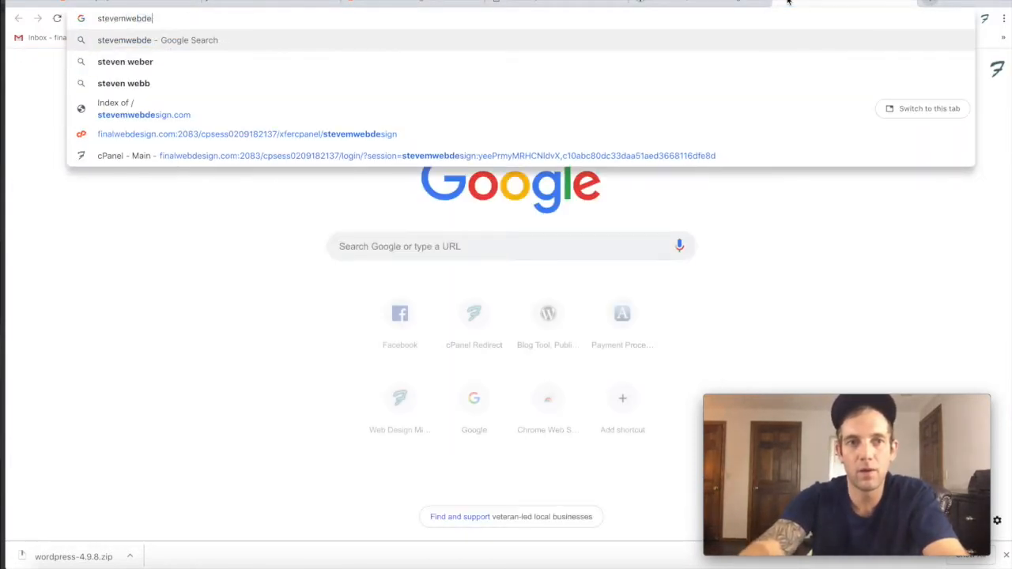
text(sign.com/)
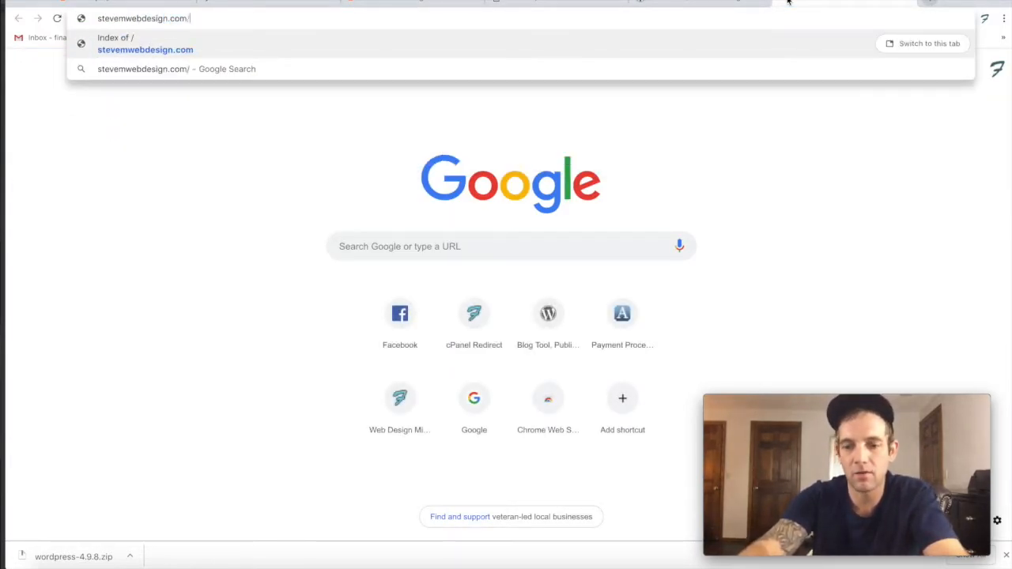
text(wordpress)
key(Return)
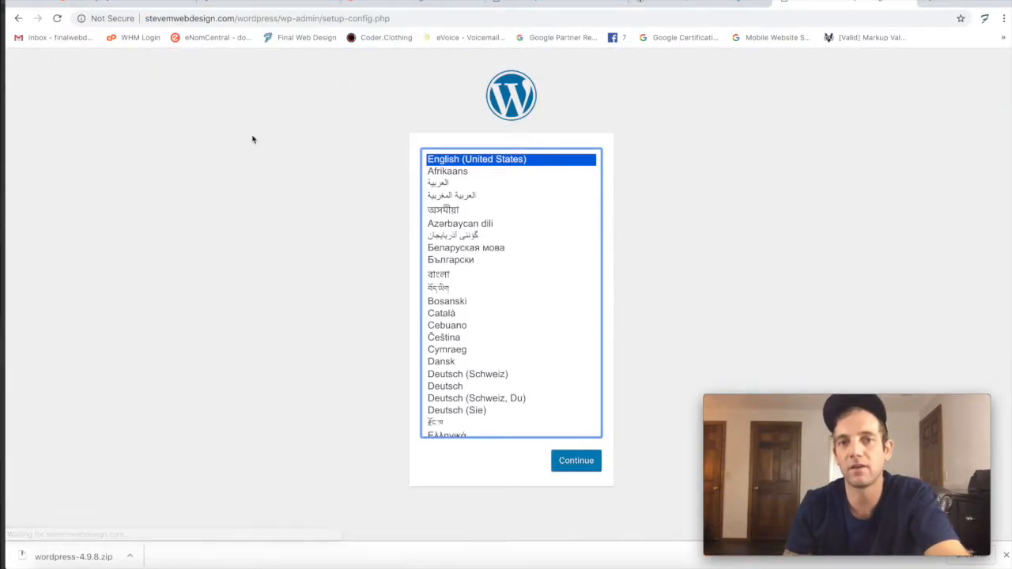
drag(234, 18, 396, 17)
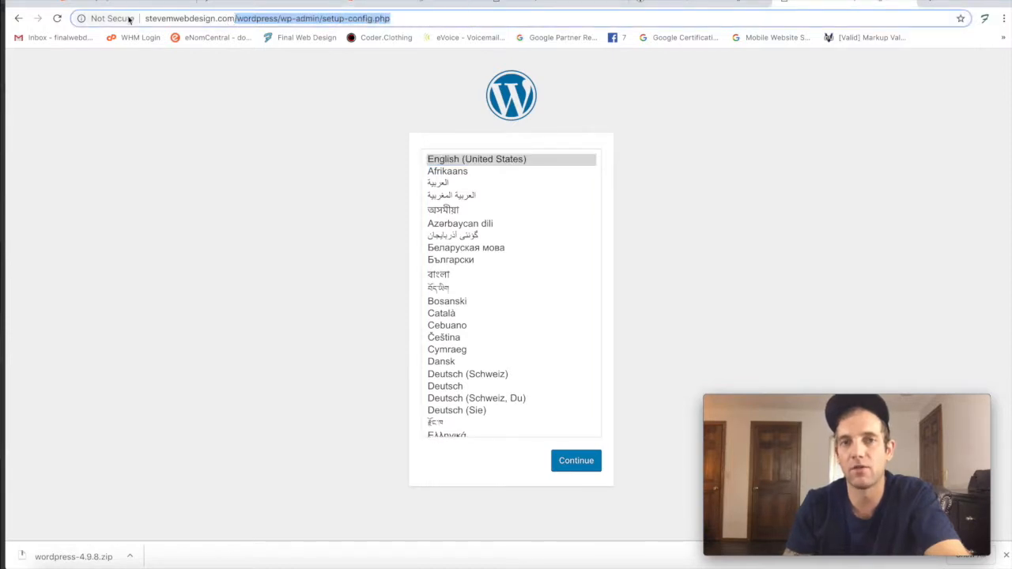
click(385, 3)
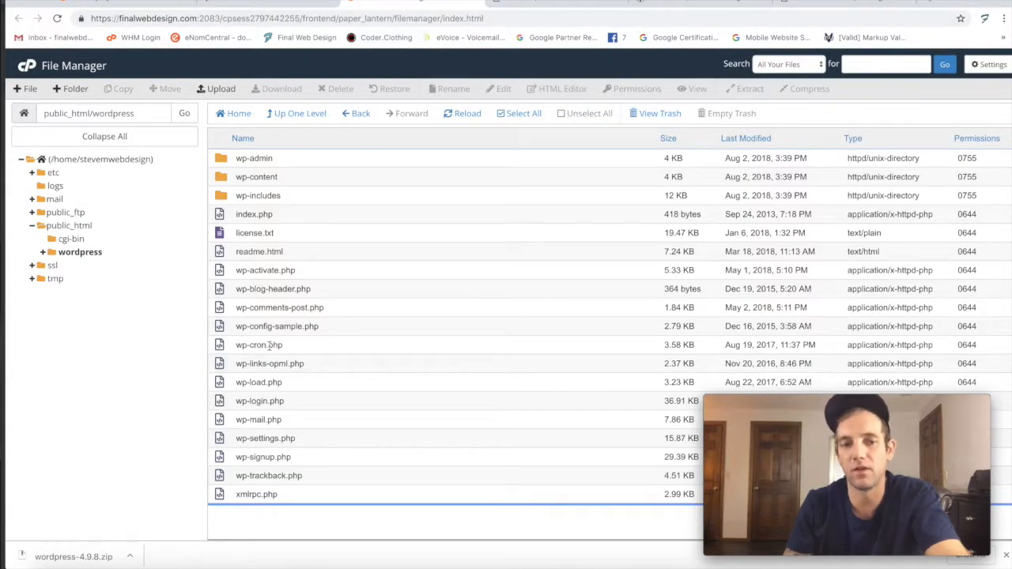
Move all files from wp-admin through xmlrpc.php into /public_html/.
click(81, 254)
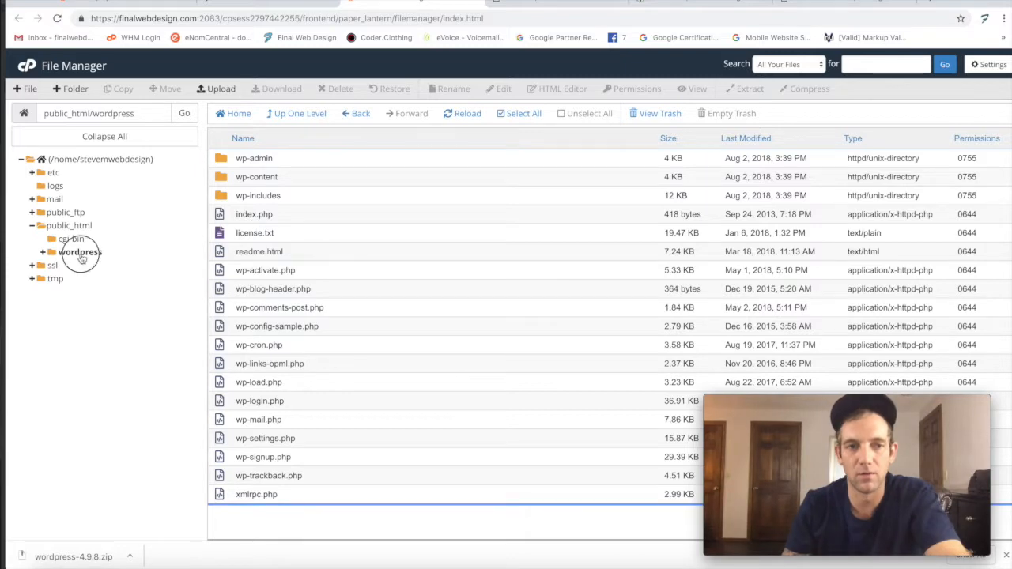
click(249, 158)
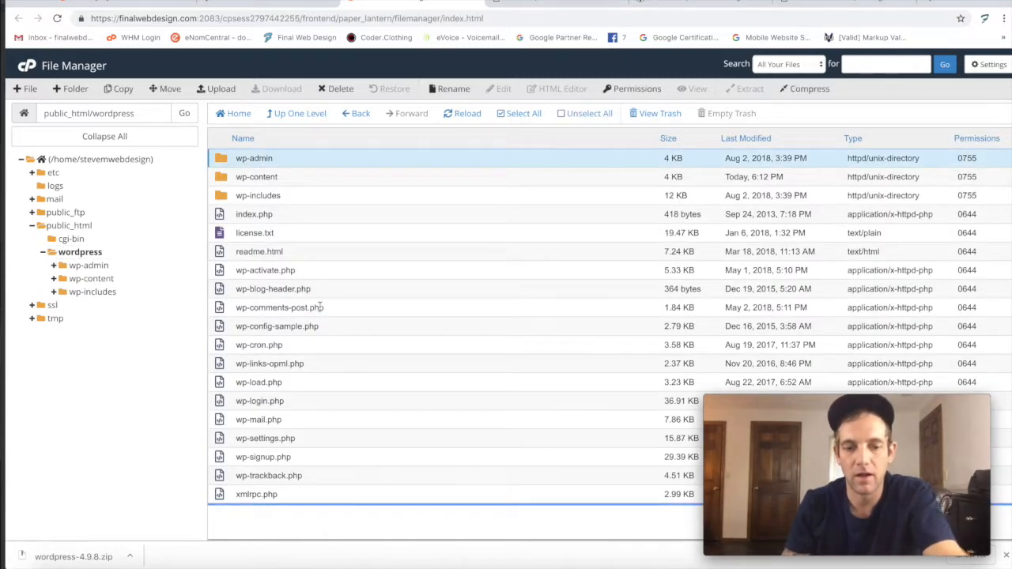
shift+click(321, 496)
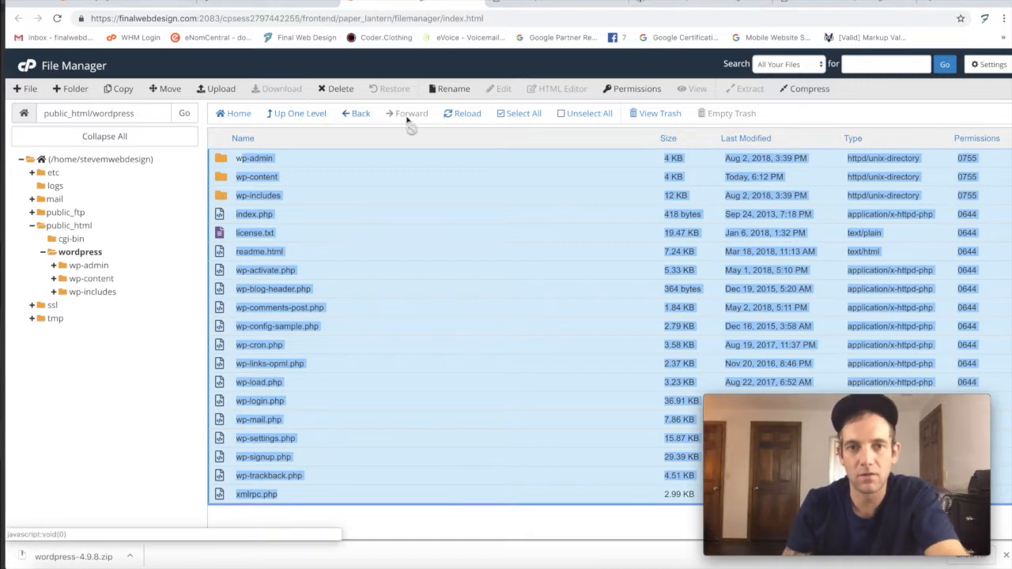
click(166, 89)
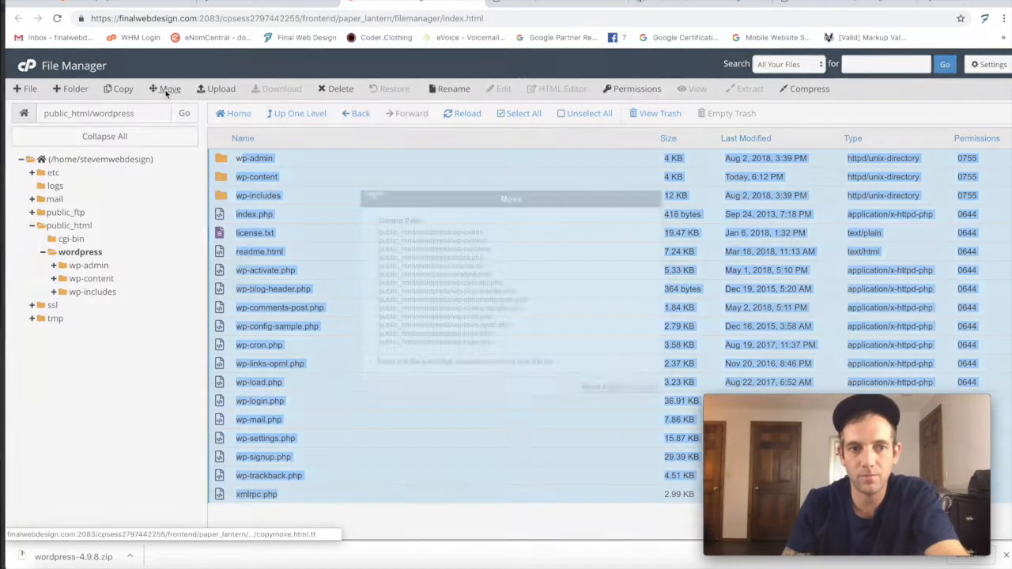
drag(457, 348, 558, 352)
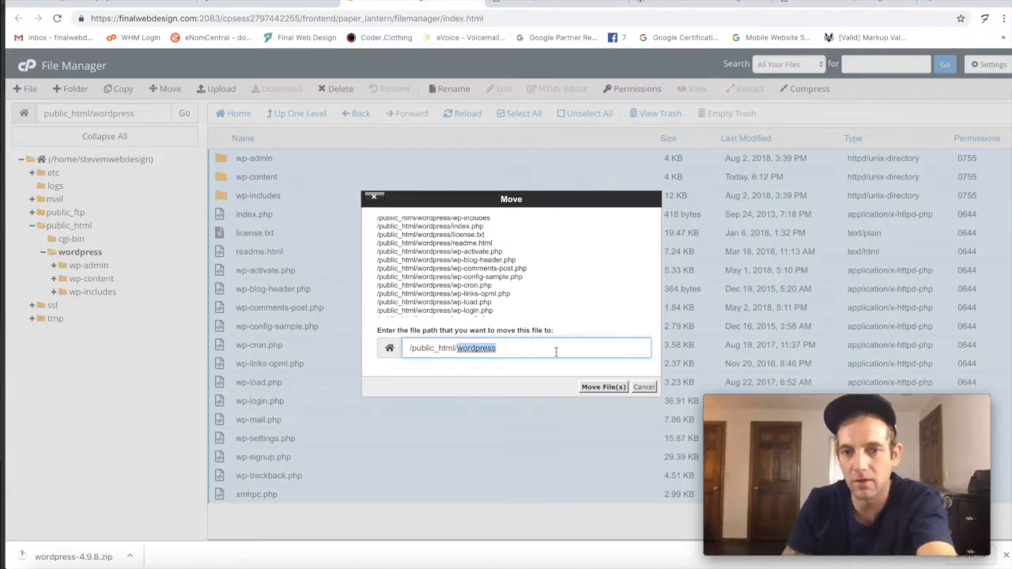
key(BackSpace)
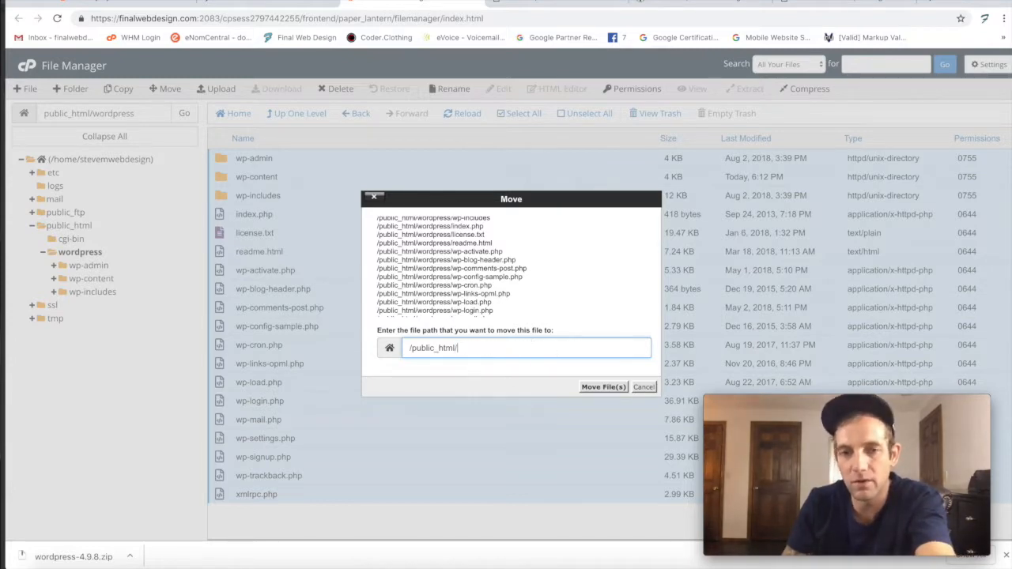
click(590, 387)
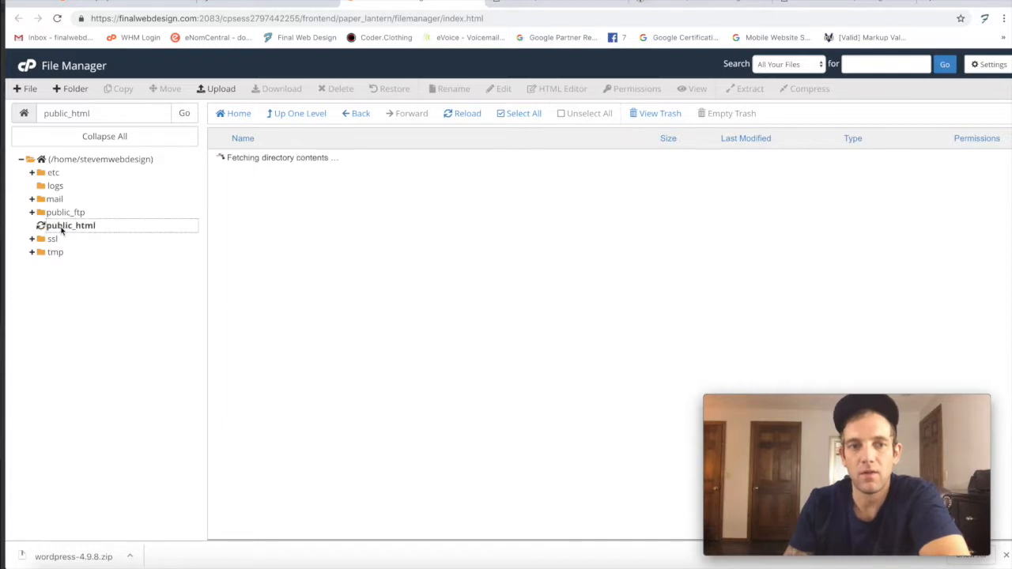
Delete the empty wordpress folder from public_html and return to the setup page.
click(63, 226)
scroll(255, 307, down, 1)
scroll(239, 195, up, 1)
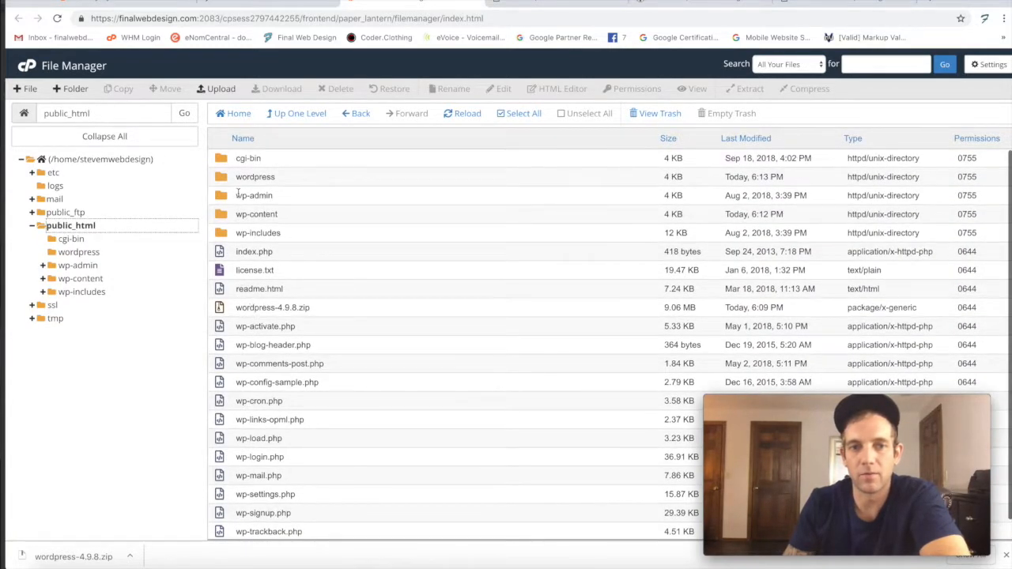
click(233, 180)
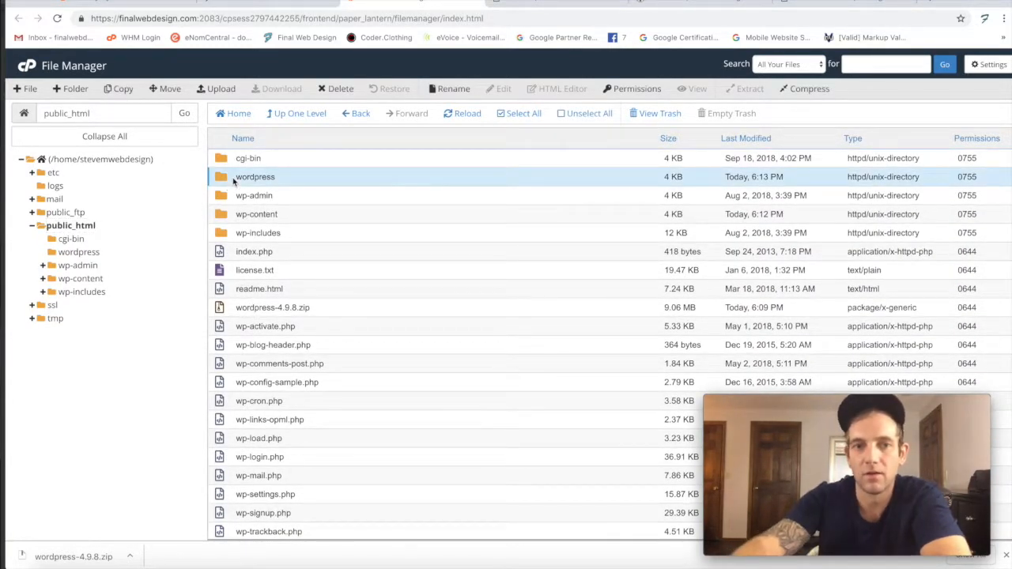
right_click(253, 176)
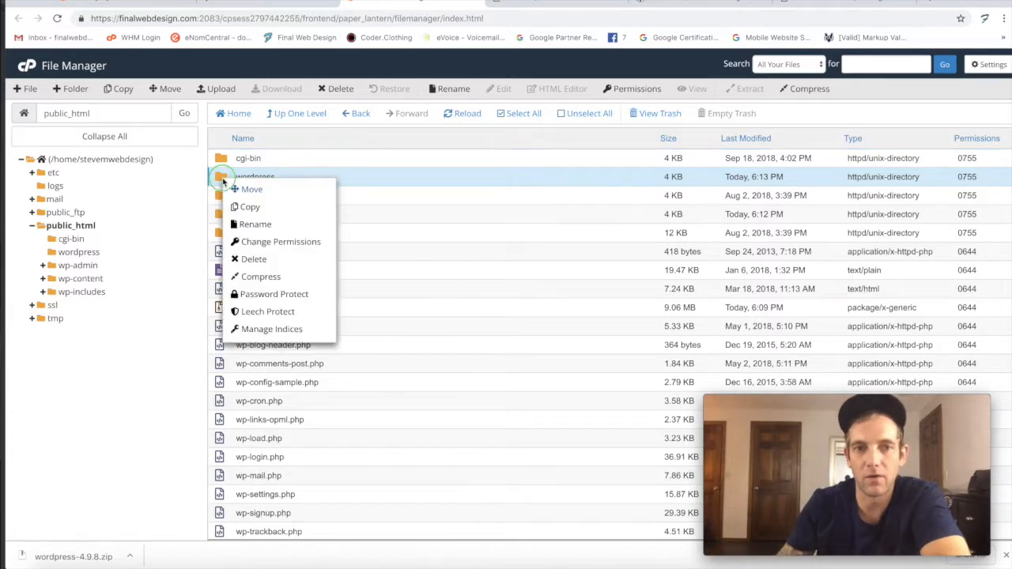
click(264, 257)
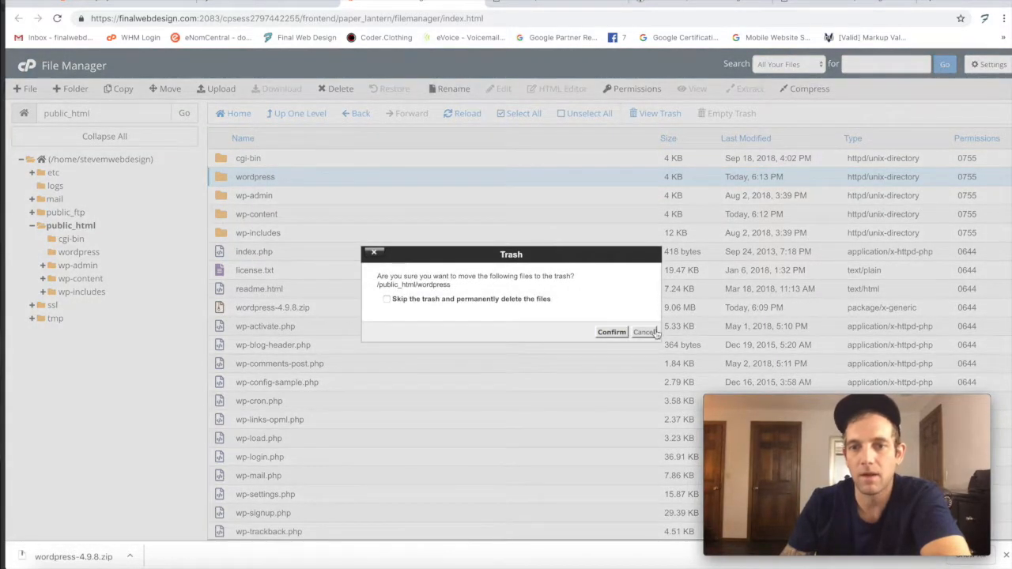
click(613, 334)
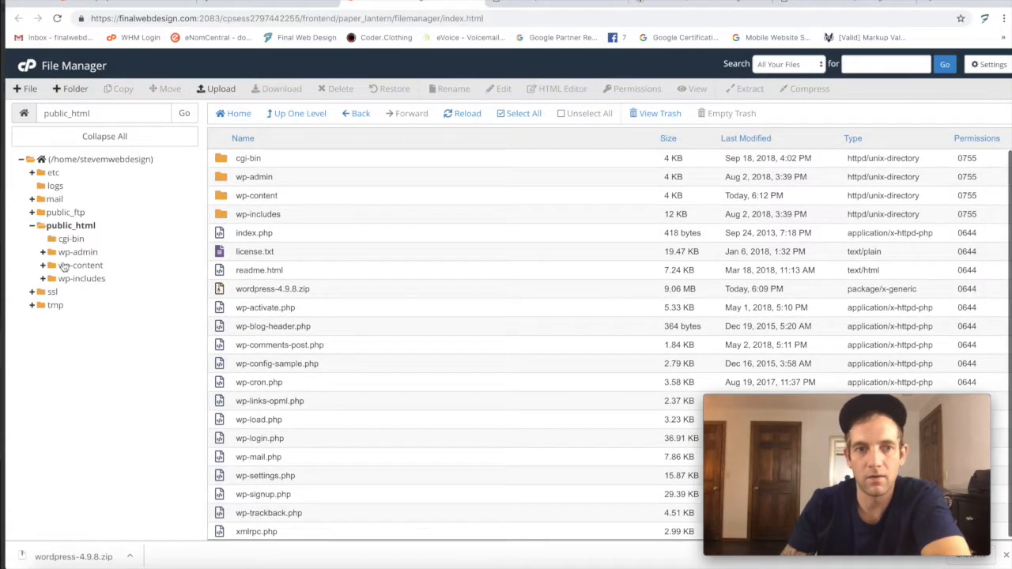
click(69, 225)
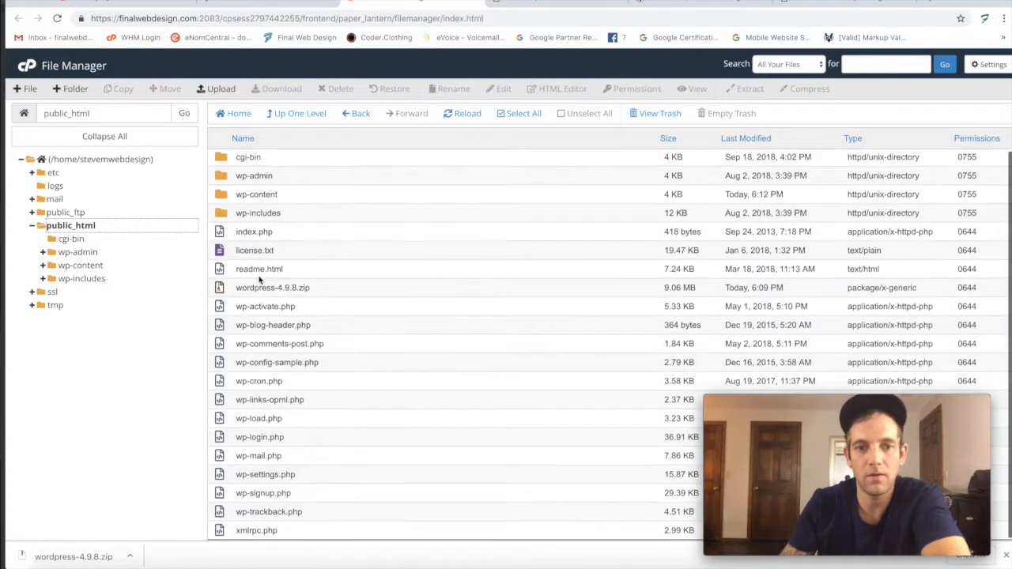
click(855, 3)
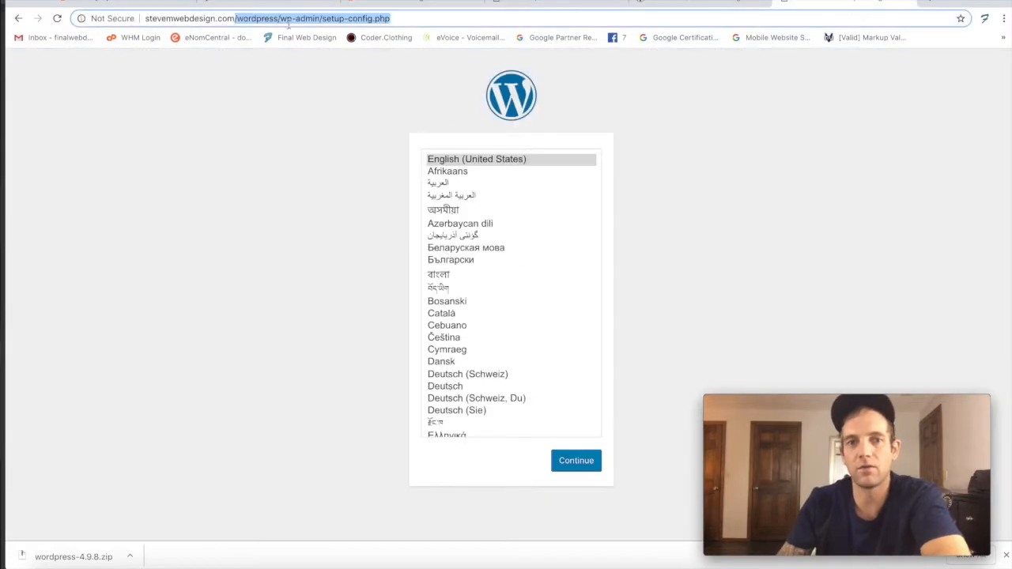
Reload setup at stevemwebdesign.com, continue in English, and reach the database connection form.
click(239, 17)
drag(238, 17, 348, 30)
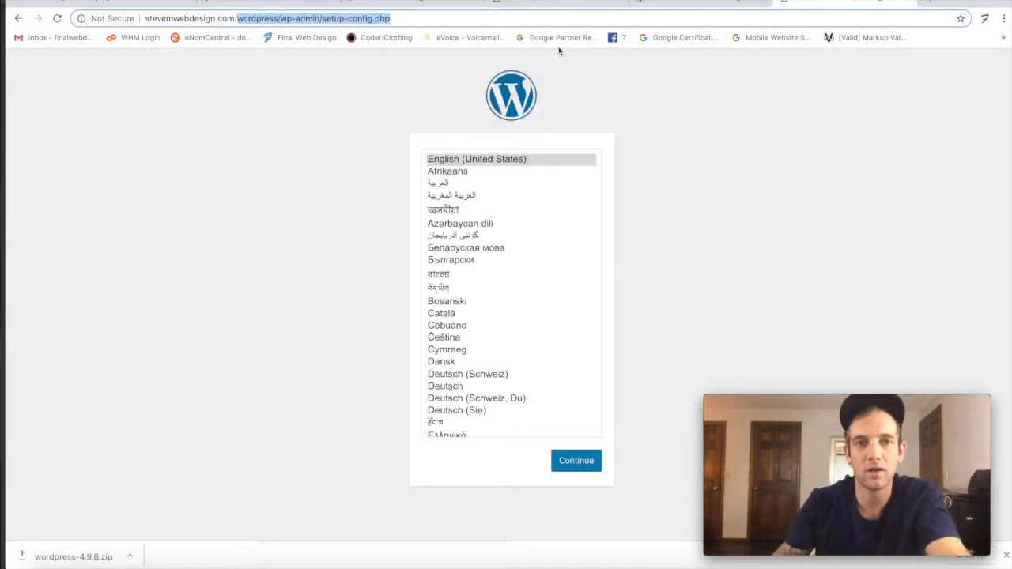
key(BackSpace)
key(Return)
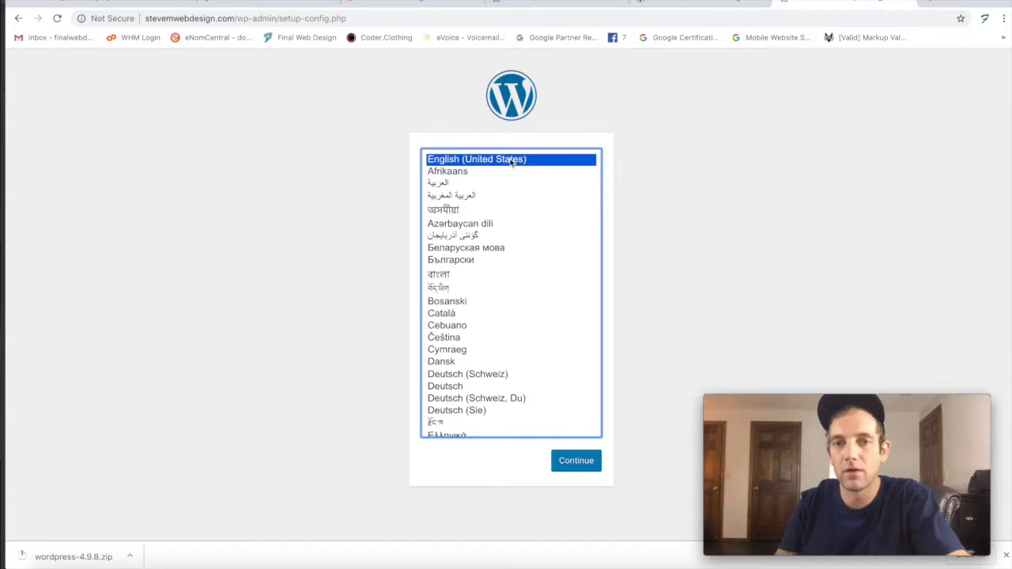
click(577, 461)
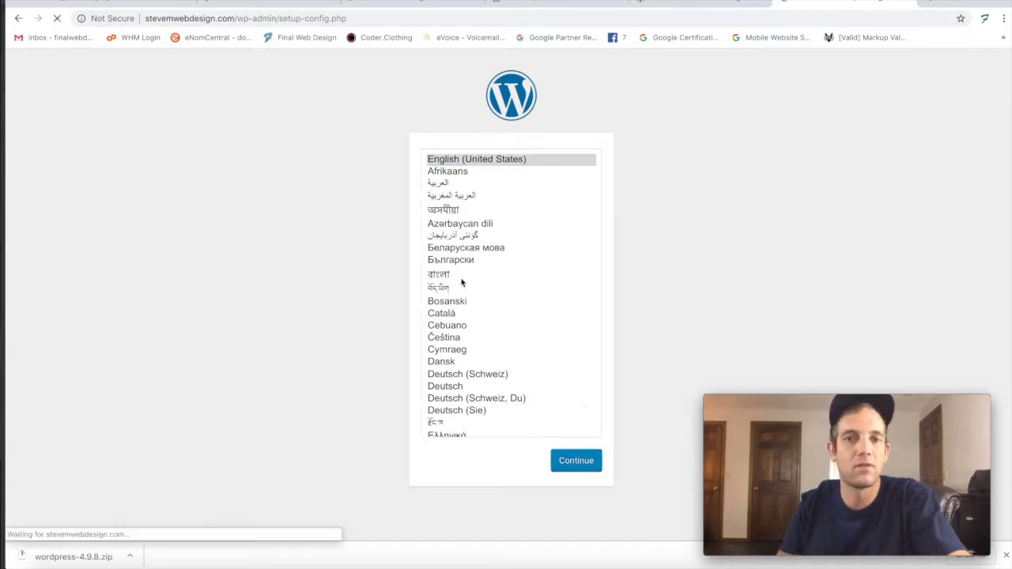
click(324, 381)
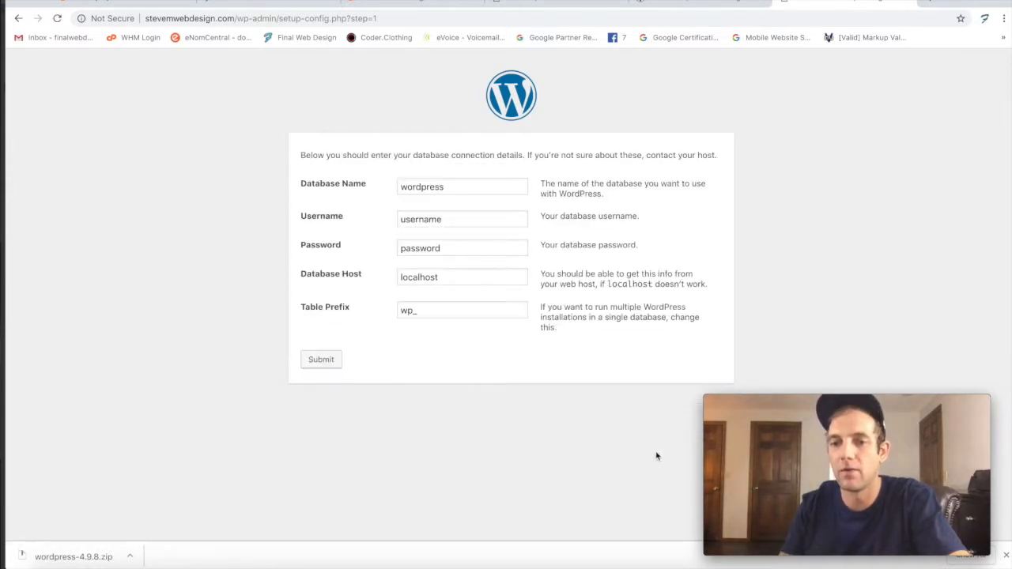
Copy the saved database name from notes into the Database Name field.
click(785, 565)
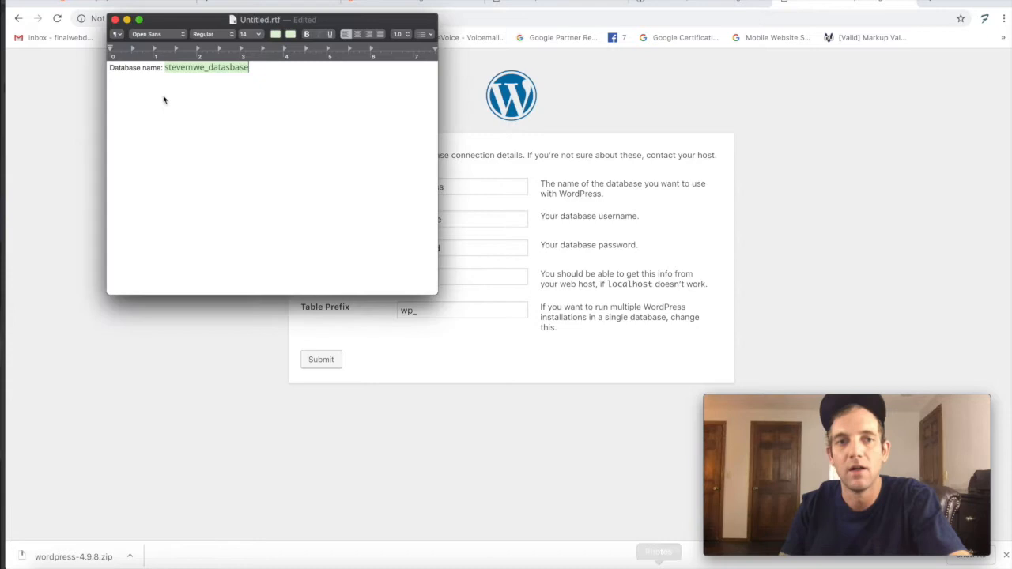
drag(264, 71, 171, 75)
key(super+c)
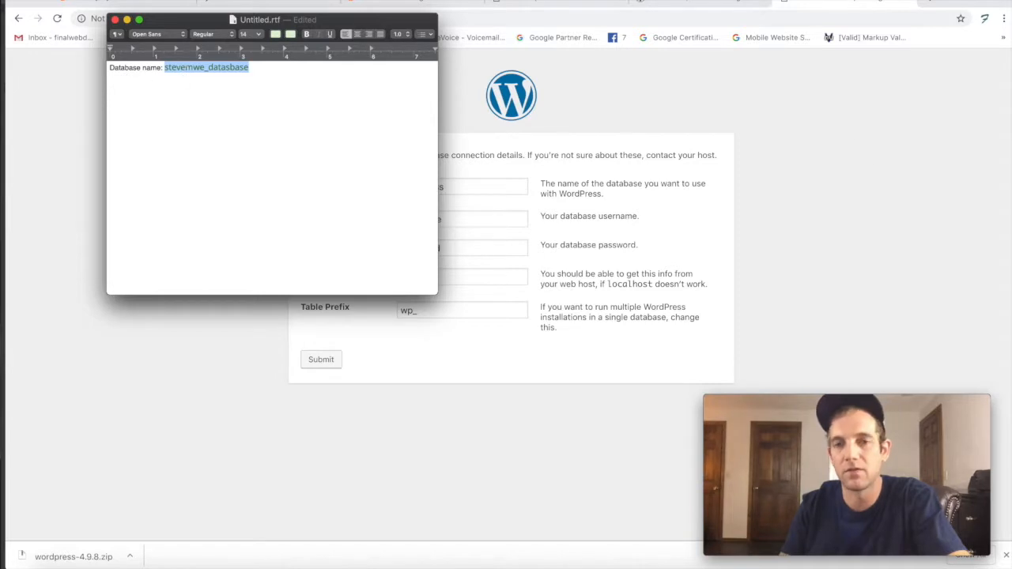
click(512, 203)
drag(455, 187, 326, 183)
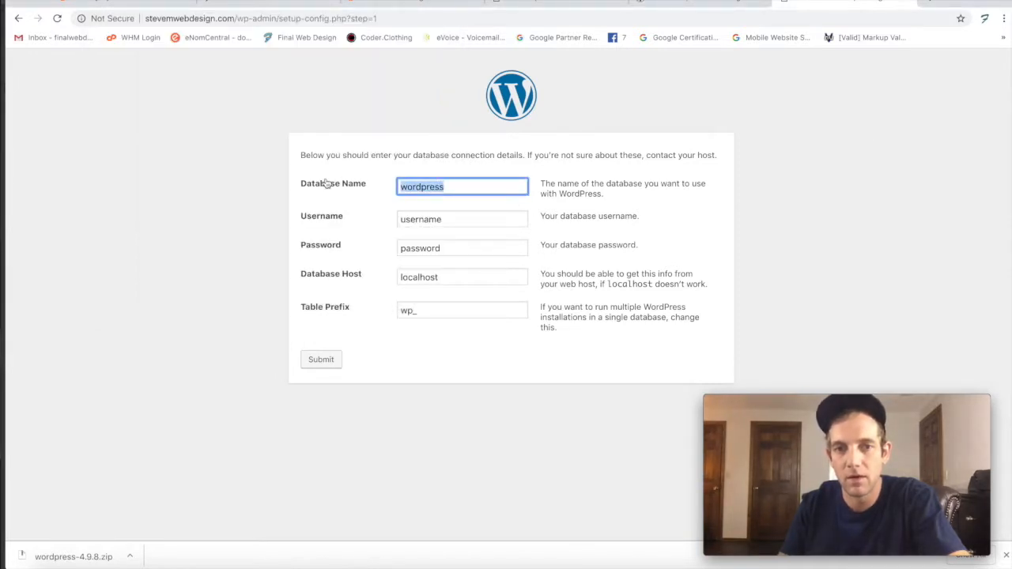
key(super+v)
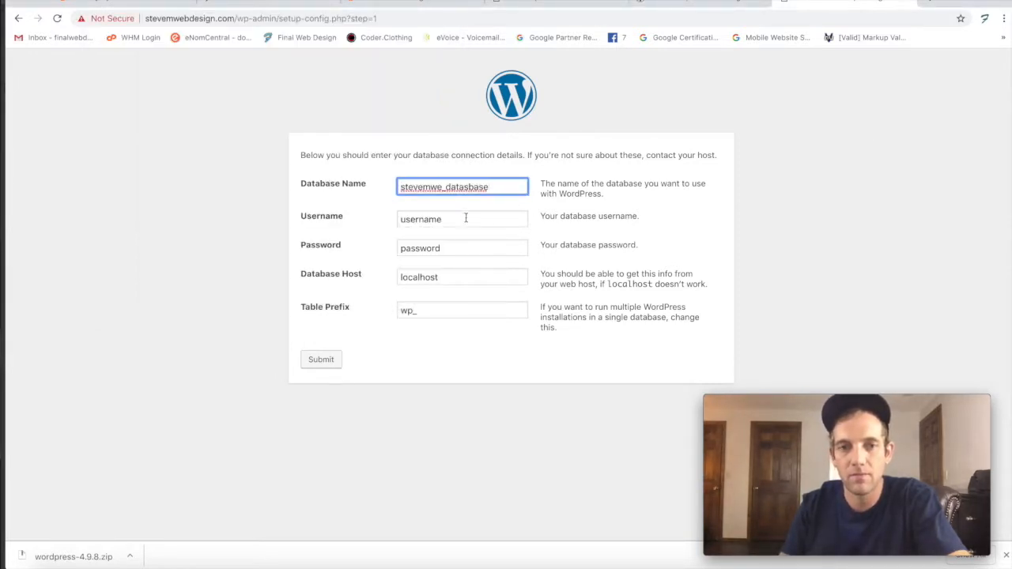
Enter the _usernam database username and fill in the database password field.
drag(466, 218, 340, 219)
key(super+v)
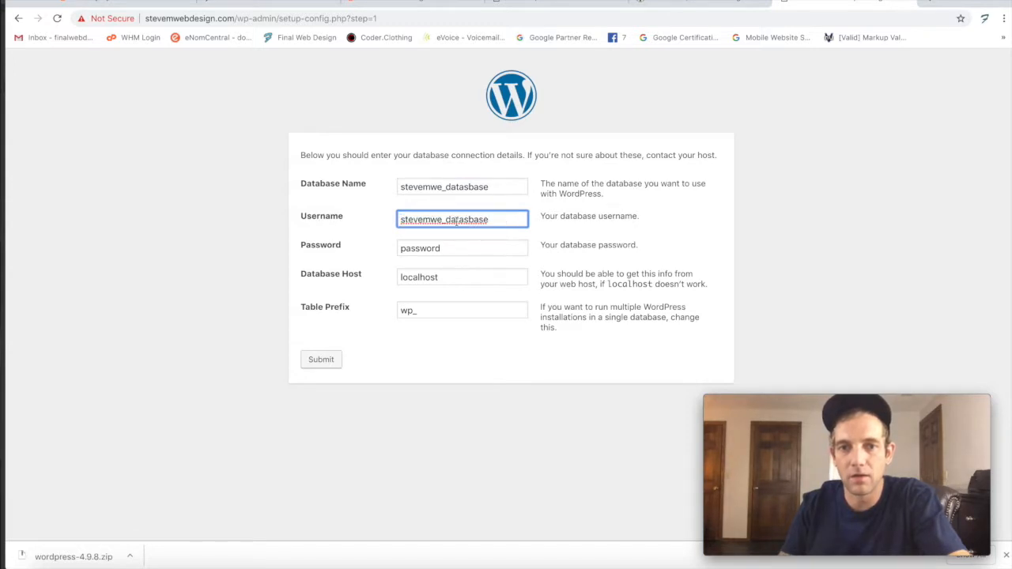
drag(448, 220, 515, 221)
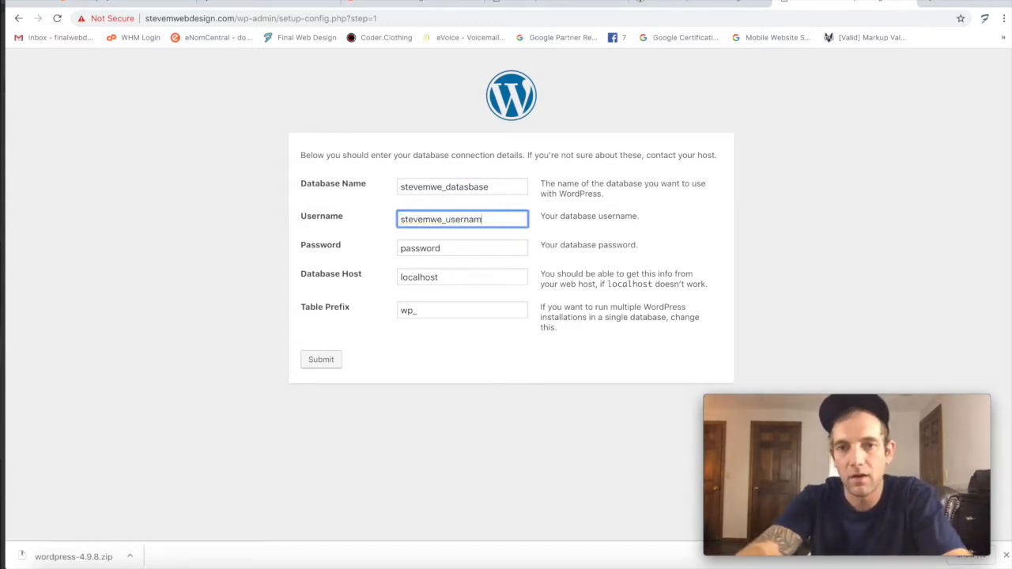
key(Tab)
key(ctrl+a)
key(ctrl+x)
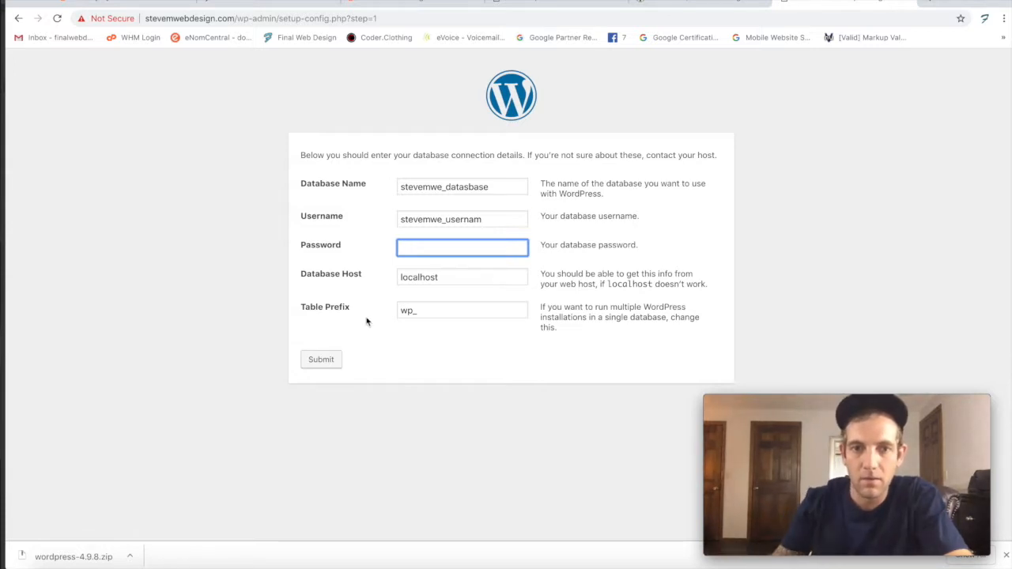
Submit the connection details, then retry and re-enter the database password.
click(329, 356)
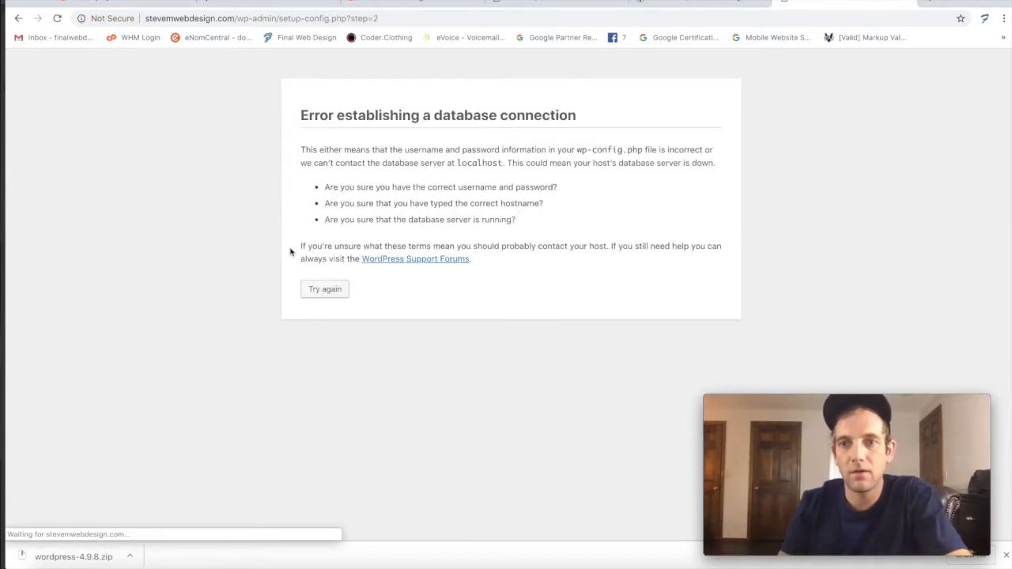
click(324, 289)
click(431, 249)
double_click(432, 250)
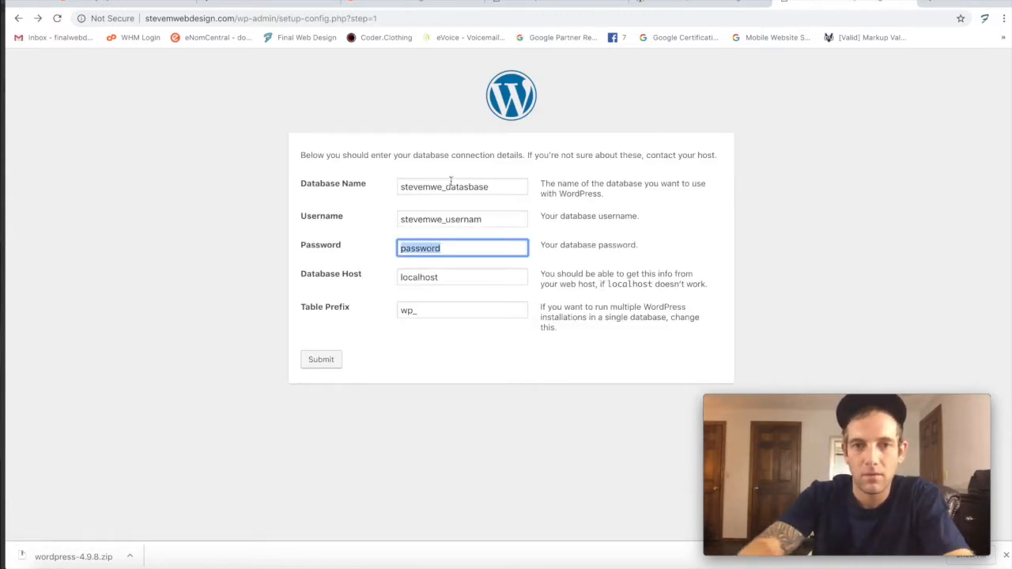
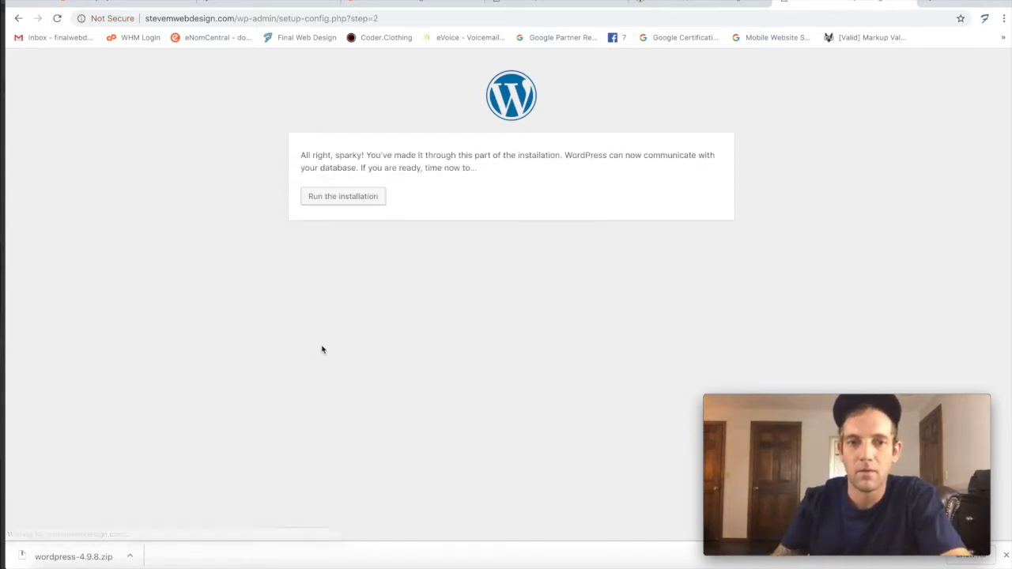
Start the WordPress installation and replace the generated admin password with a custom weak password.
click(353, 207)
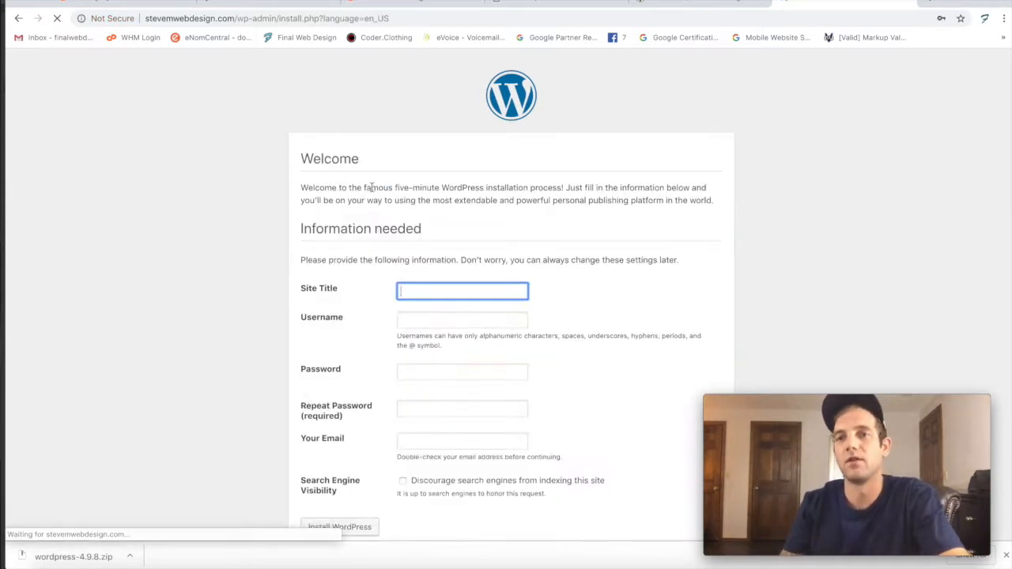
scroll(293, 257, down, 1)
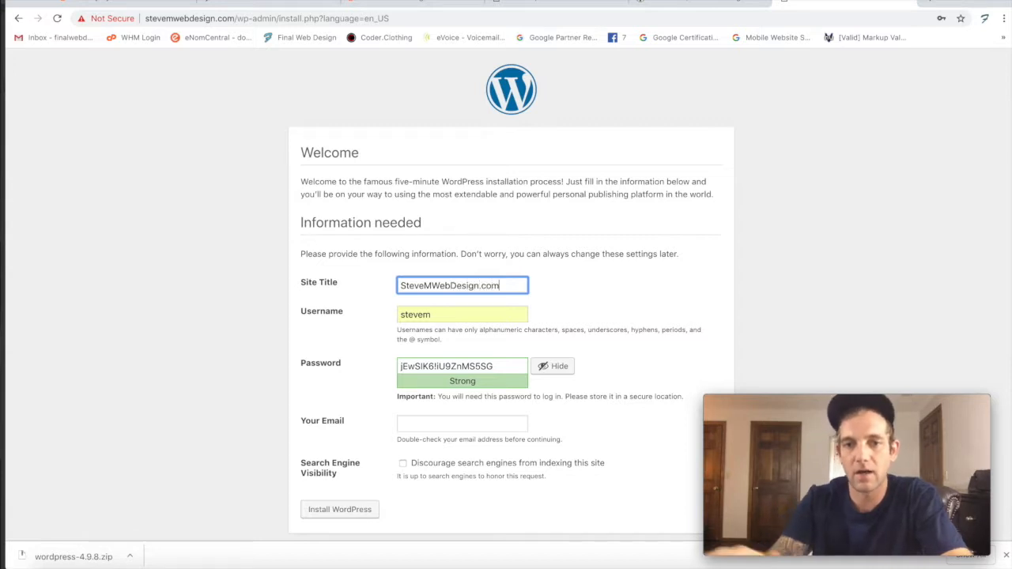
scroll(448, 349, down, 1)
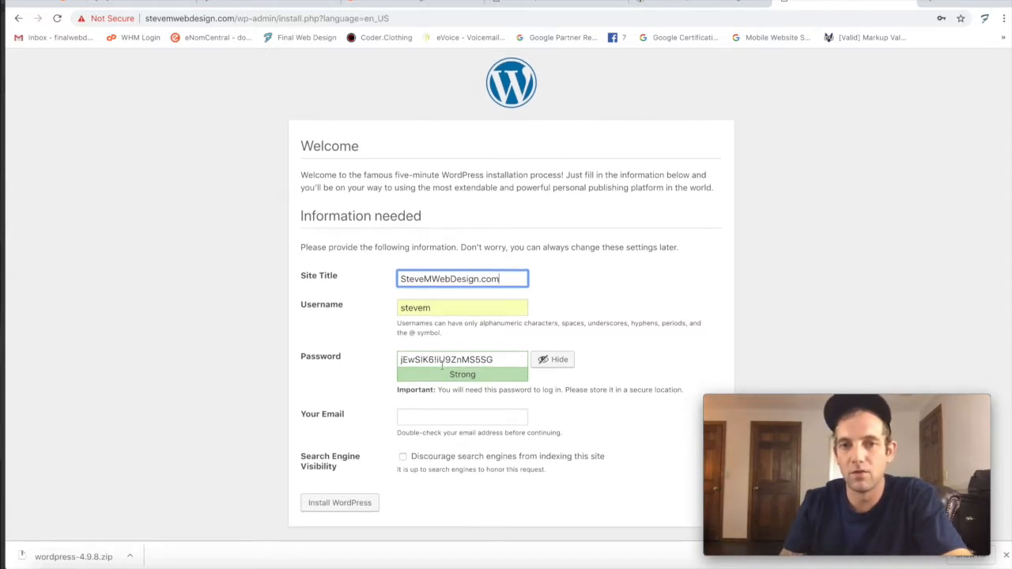
triple_click(442, 359)
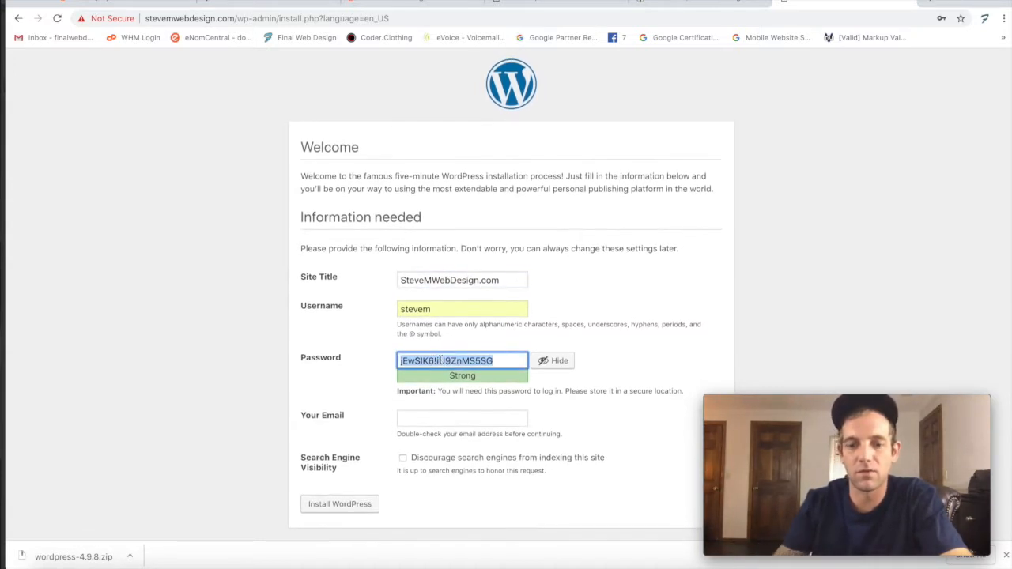
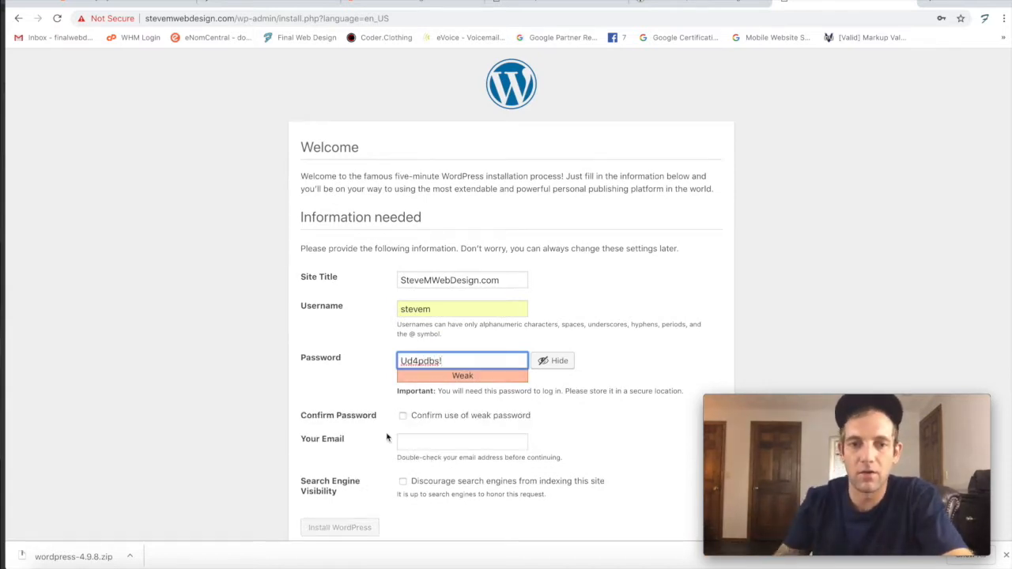
Enter the admin email address, confirm use of the weak password, and install WordPress.
click(417, 448)
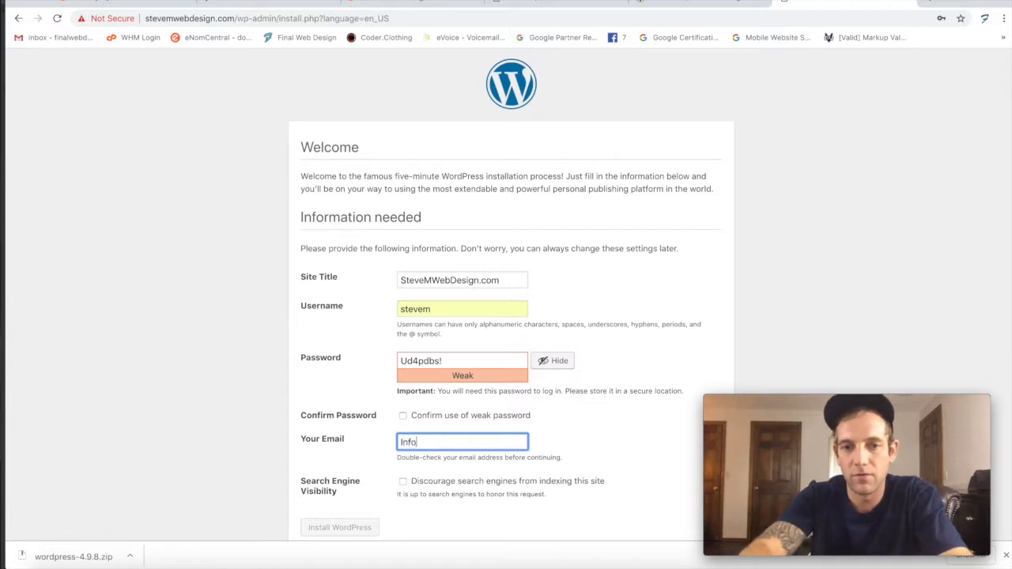
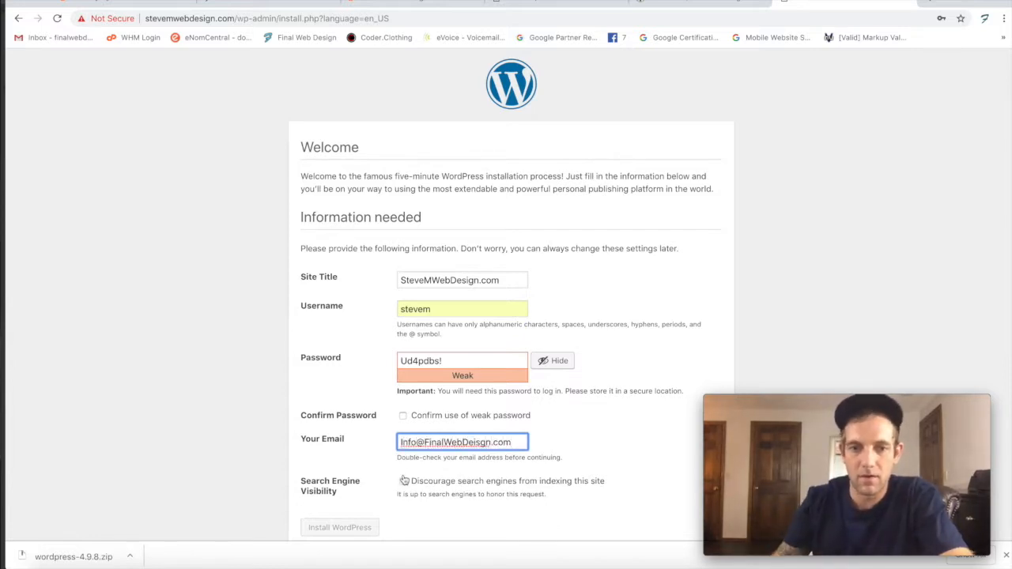
click(410, 428)
click(404, 417)
scroll(405, 417, down, 1)
click(355, 502)
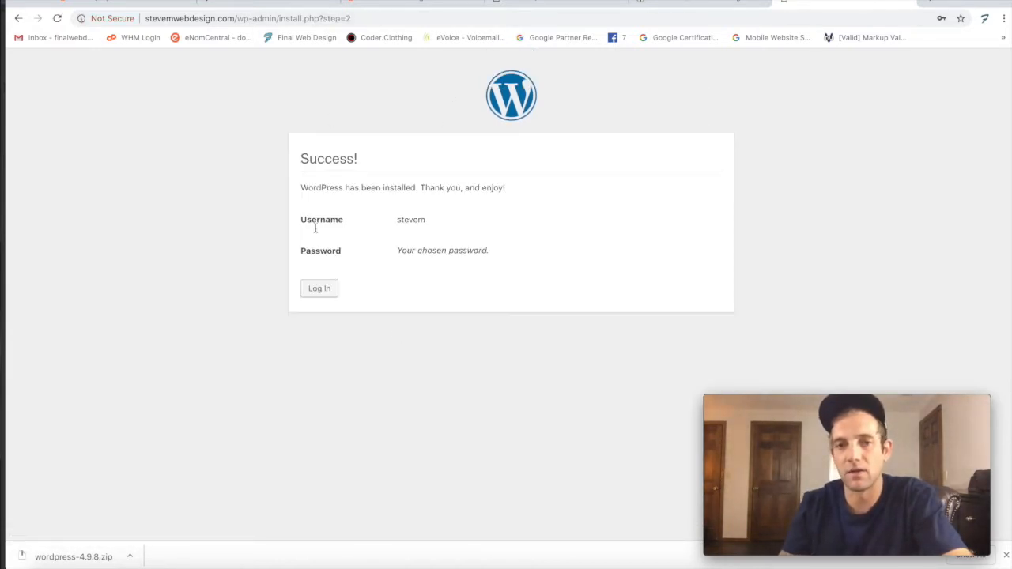
Log in with the new admin username and password, retyping the password after the first failed attempt.
click(322, 293)
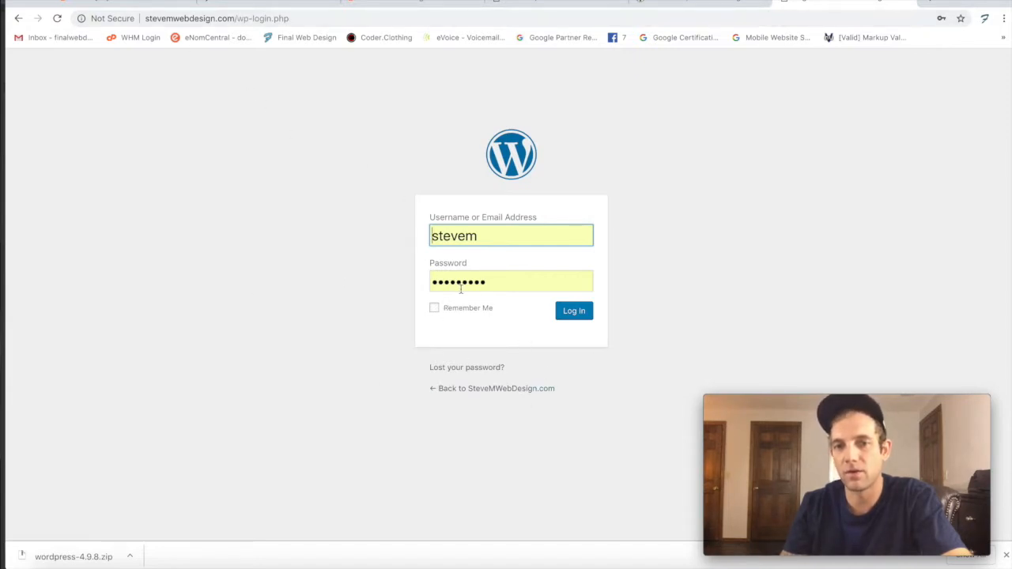
click(575, 313)
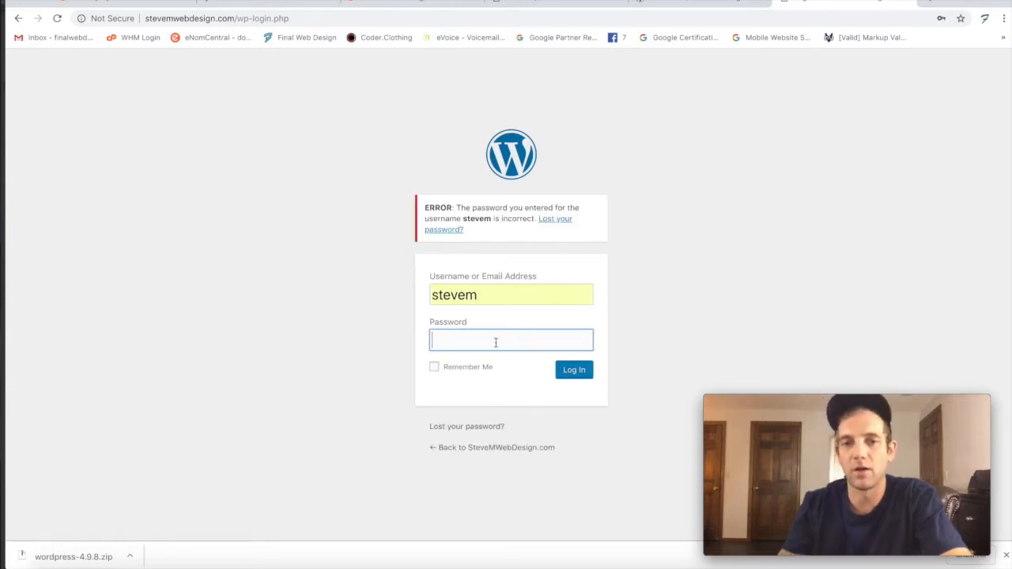
double_click(457, 299)
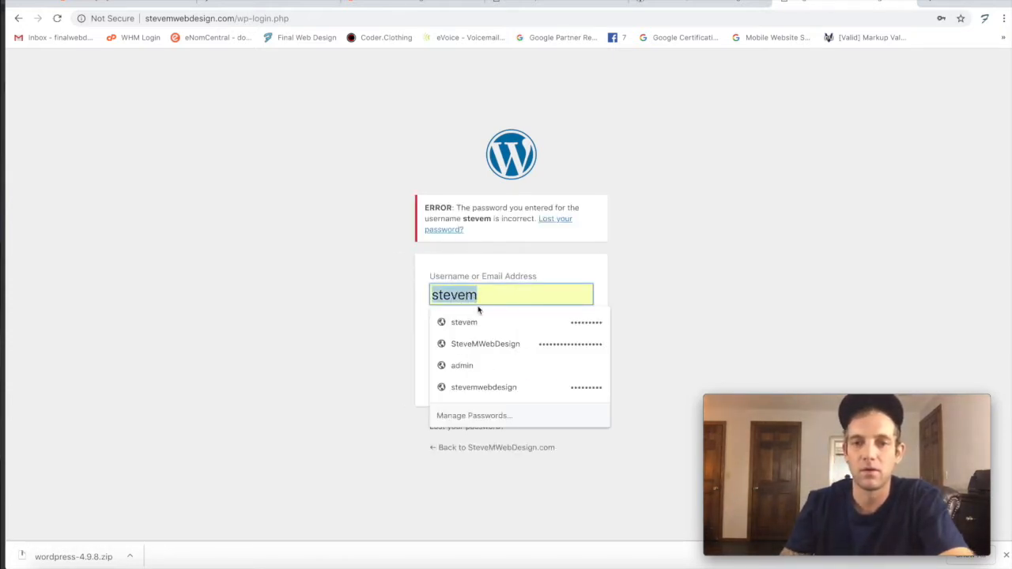
click(478, 308)
click(457, 339)
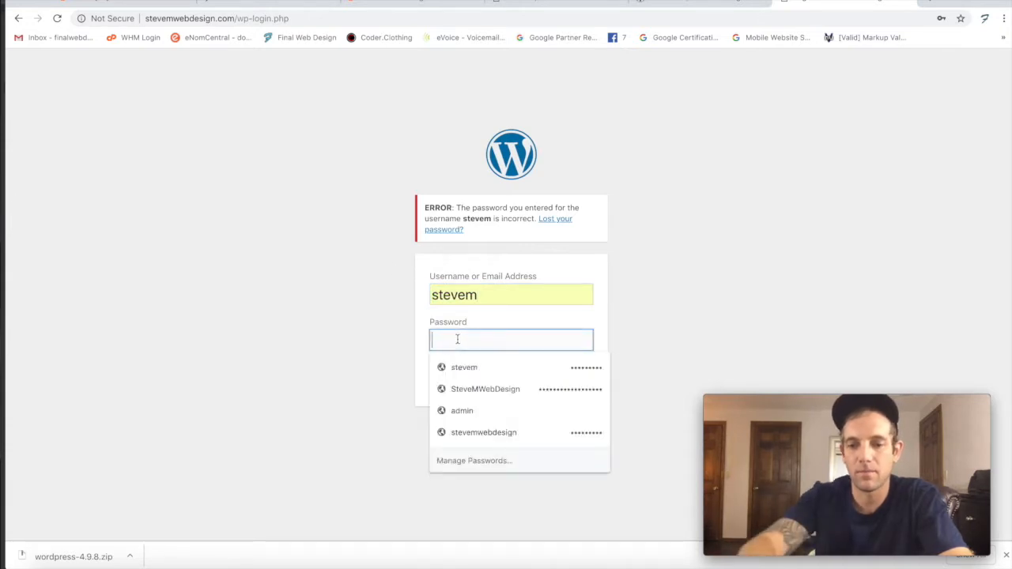
text(••••••••)
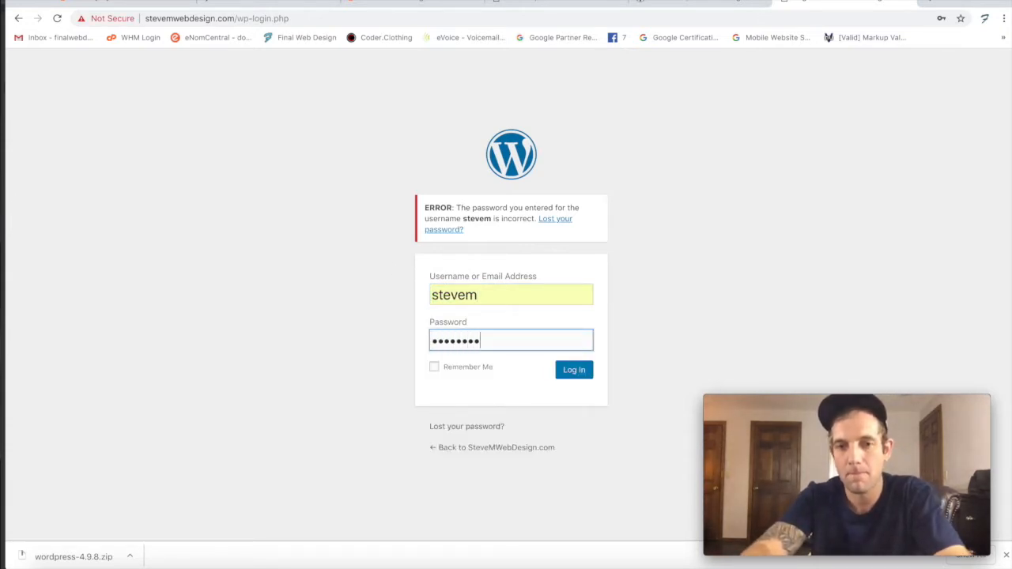
key(Return)
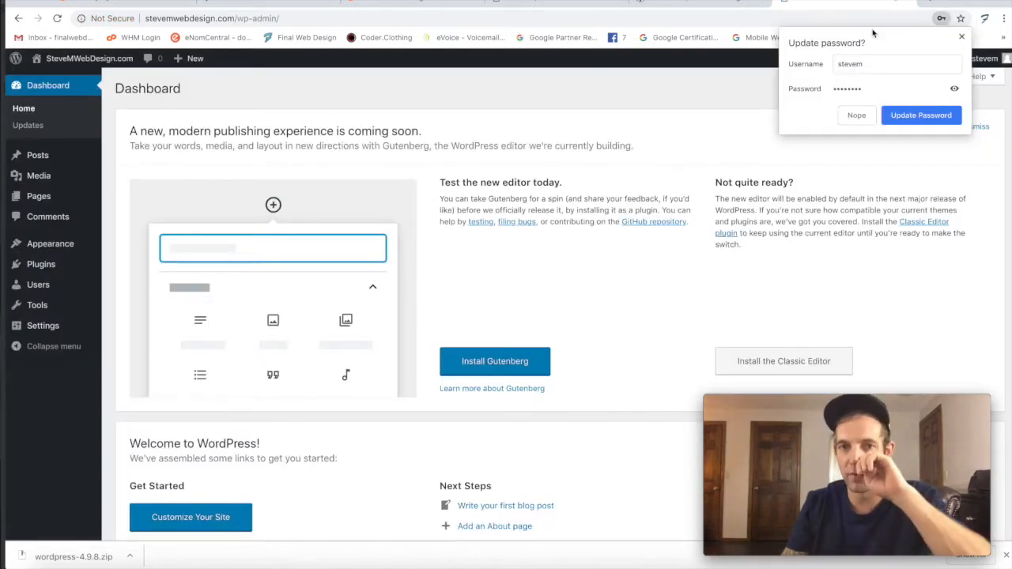
Save the updated password in Chrome and visit the live SteveMWebDesign.com front page.
click(913, 116)
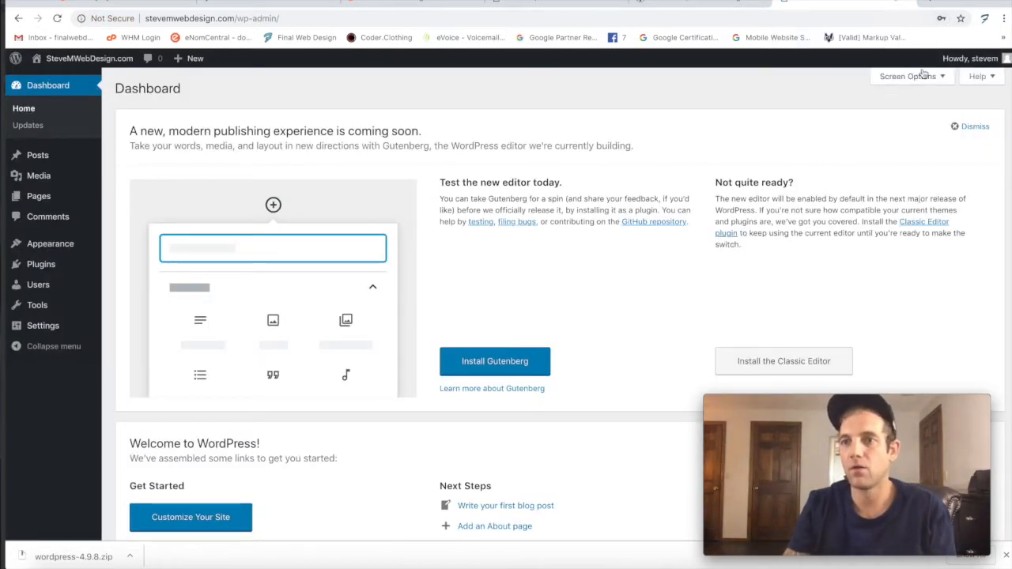
mouse_move(92, 60)
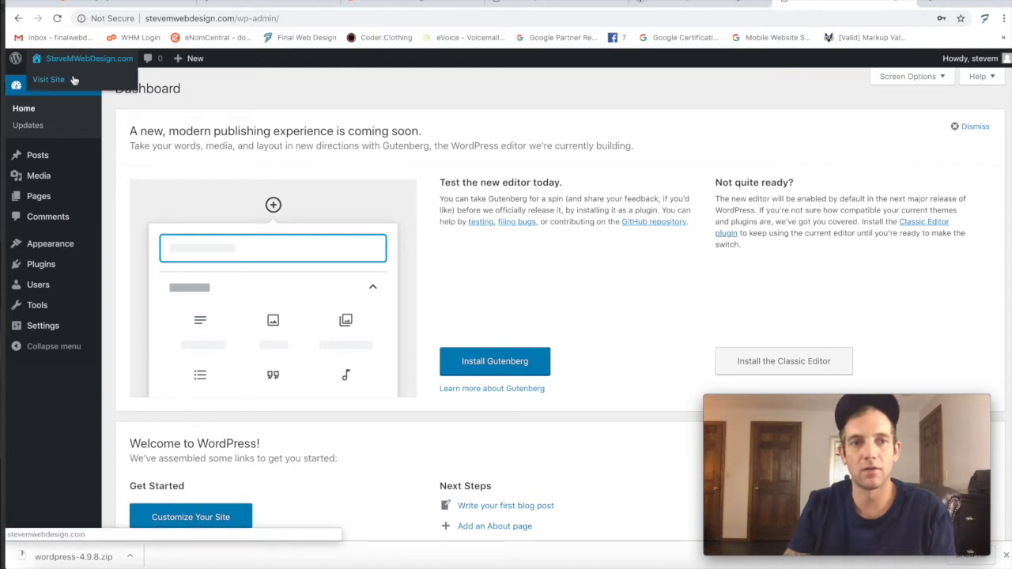
click(73, 80)
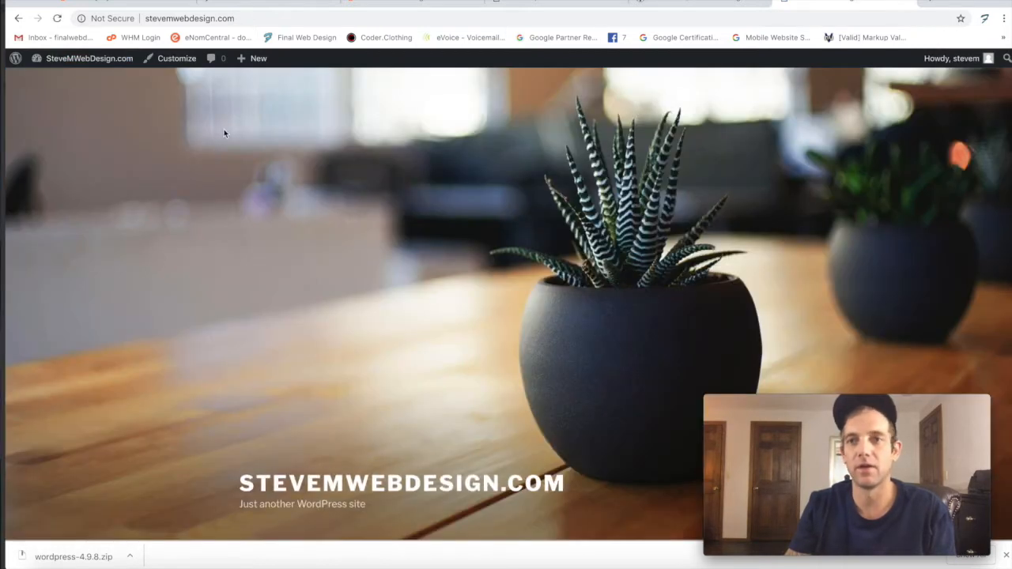
scroll(168, 199, down, 10)
scroll(168, 199, up, 10)
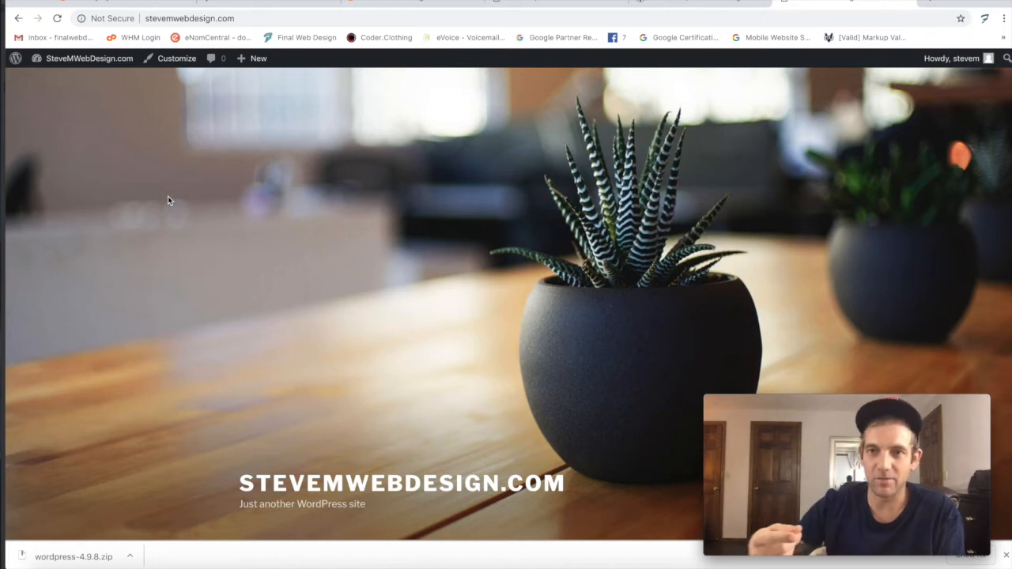
Look through the download, control panel, WHM and file manager tabs, then open the Dashboard from the live site.
click(656, 4)
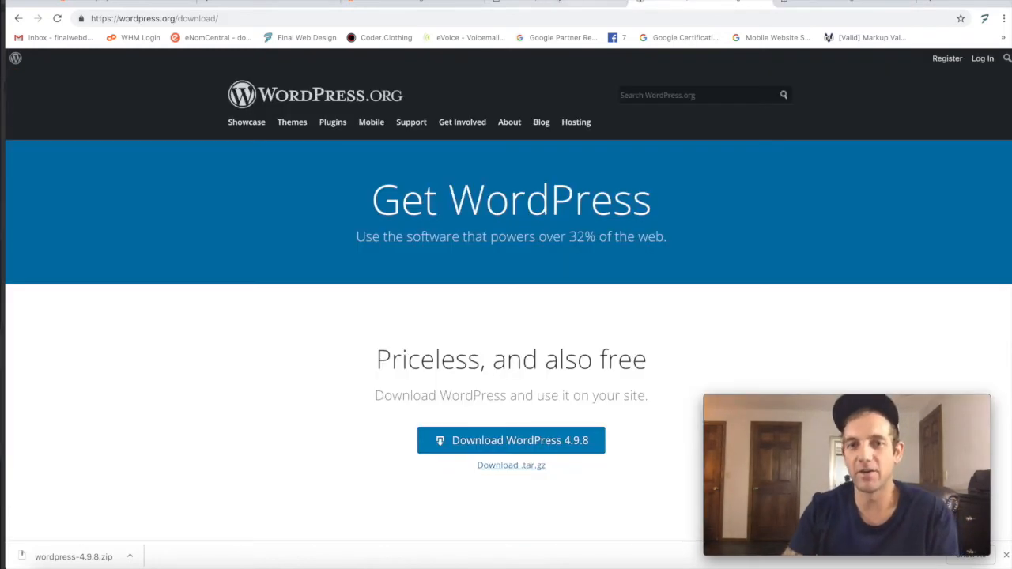
click(622, 4)
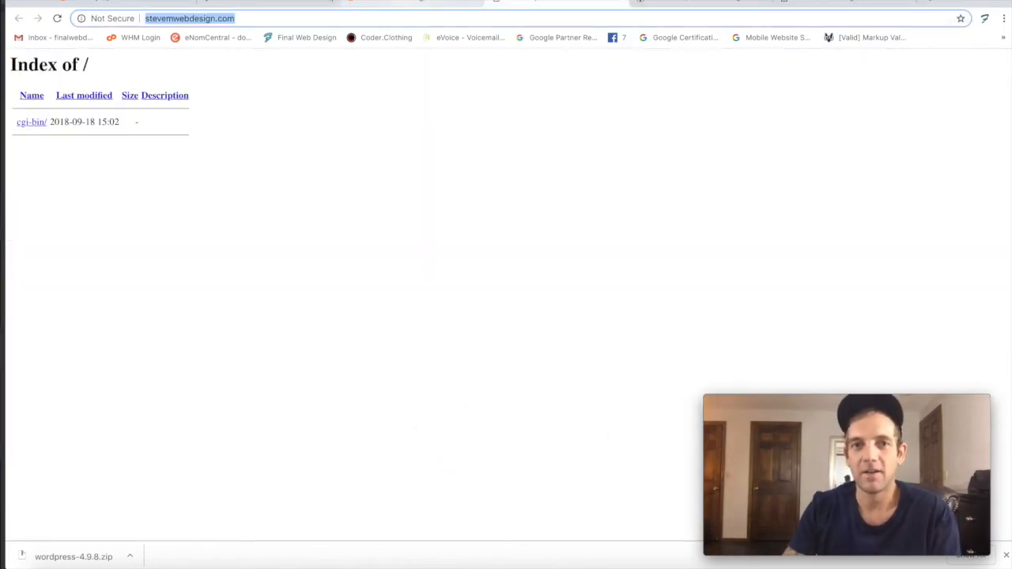
click(620, 3)
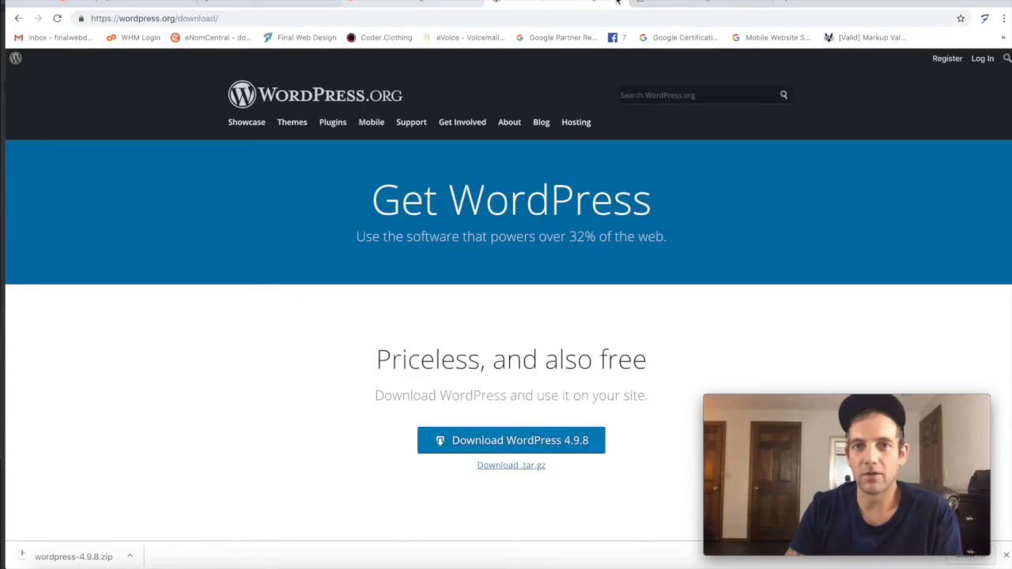
click(447, 3)
click(230, 3)
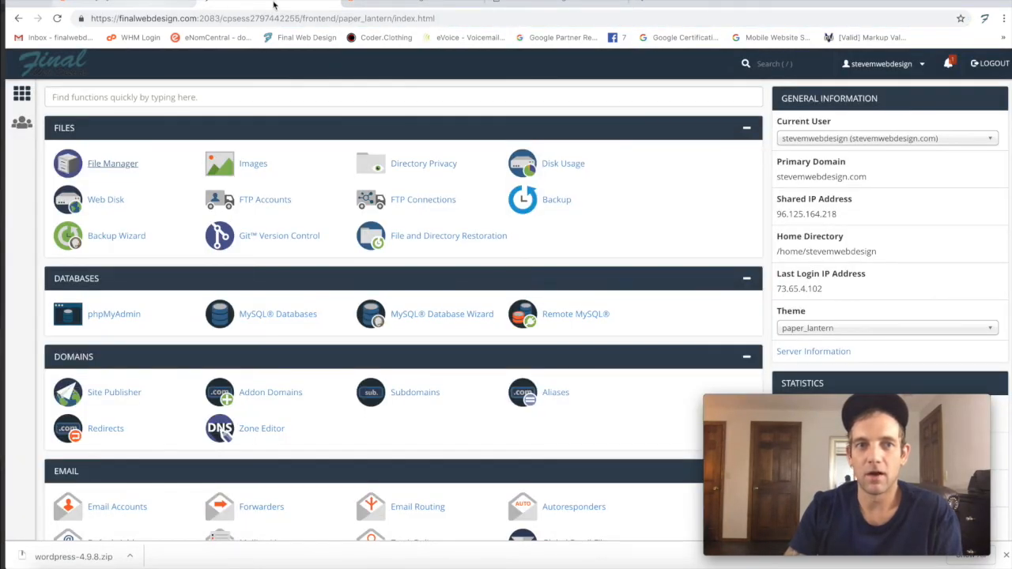
click(388, 3)
click(427, 3)
click(483, 4)
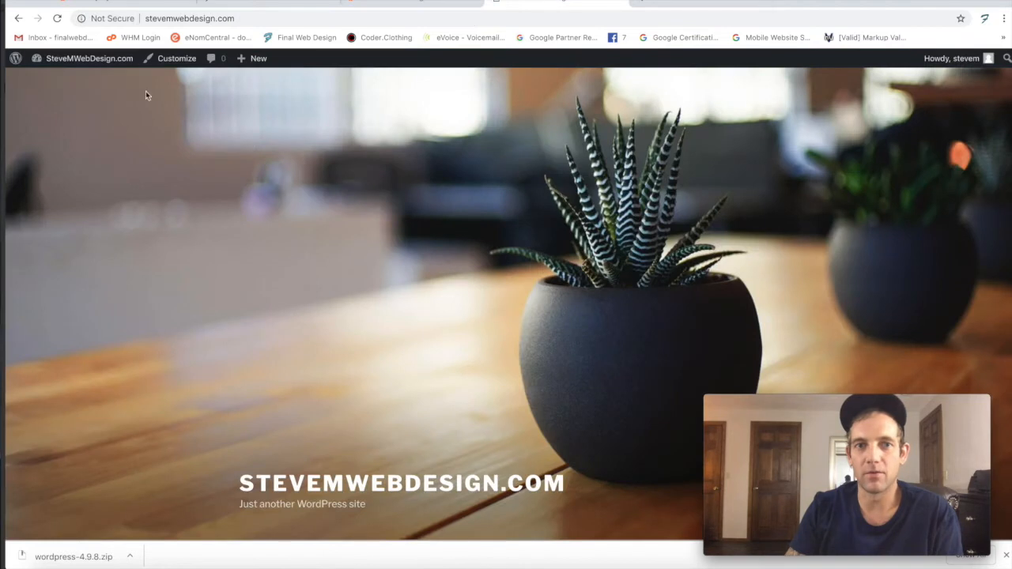
mouse_move(63, 61)
click(53, 80)
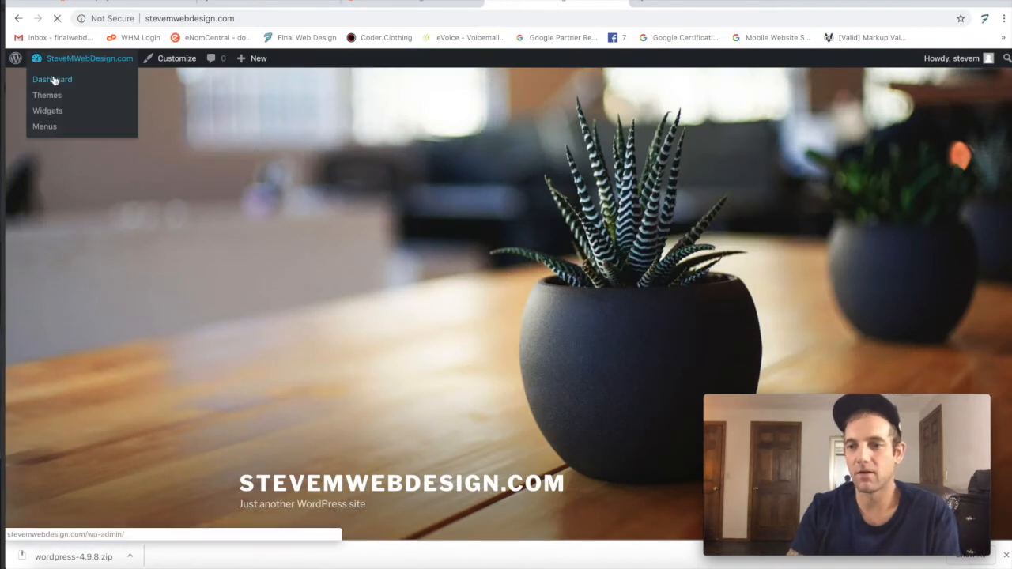